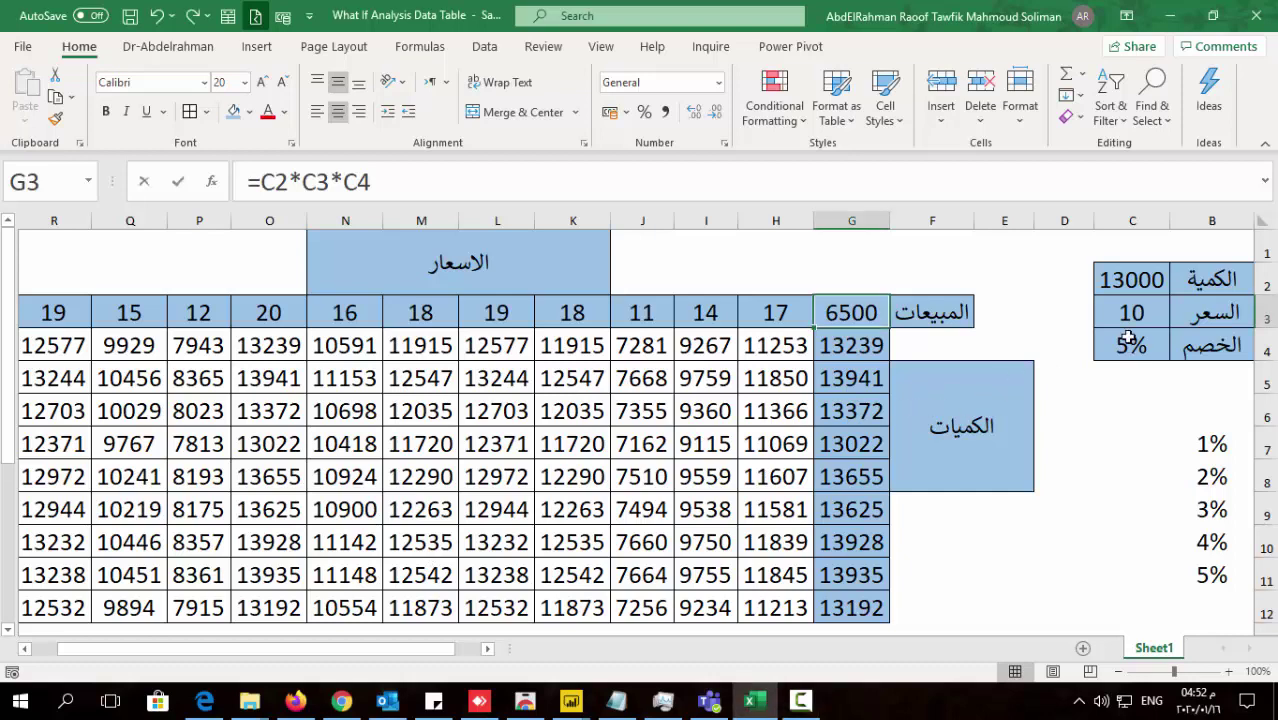
Check the sales formula's inputs, then switch the C4 discount from 5% to 2%
key("F2")
left_click(1100, 350)
left_click(1085, 352)
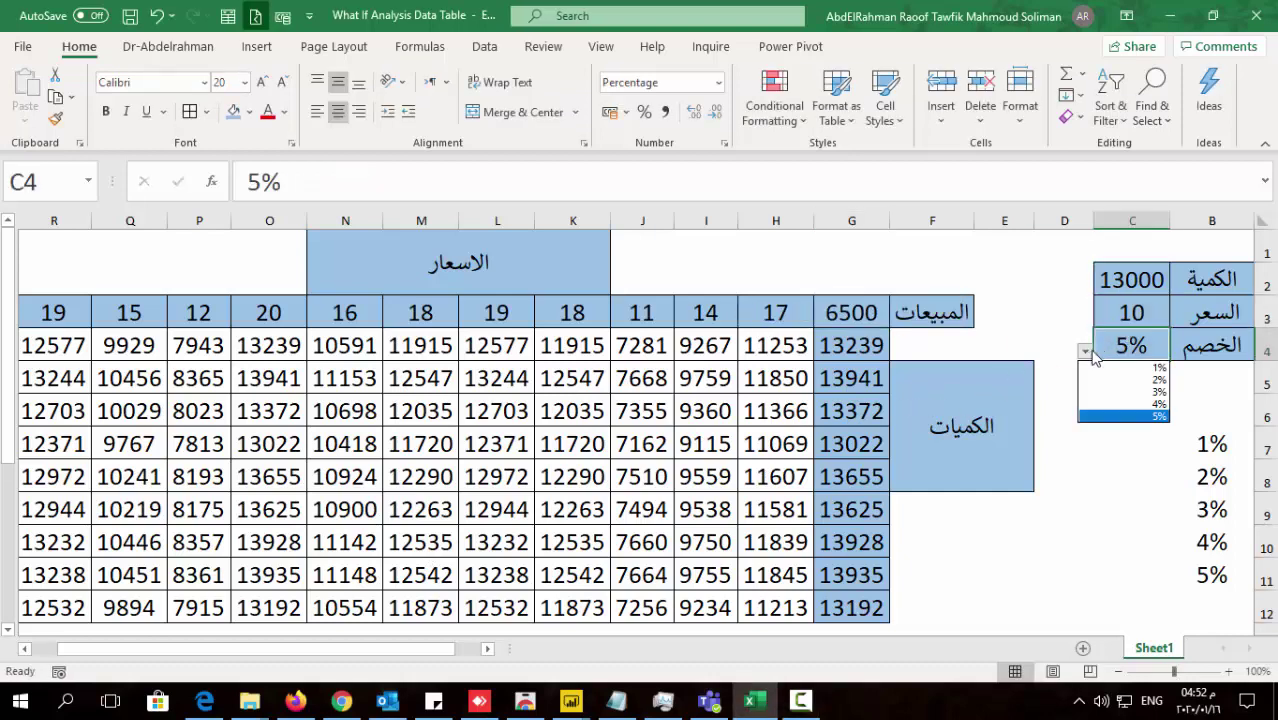
left_click(1112, 378)
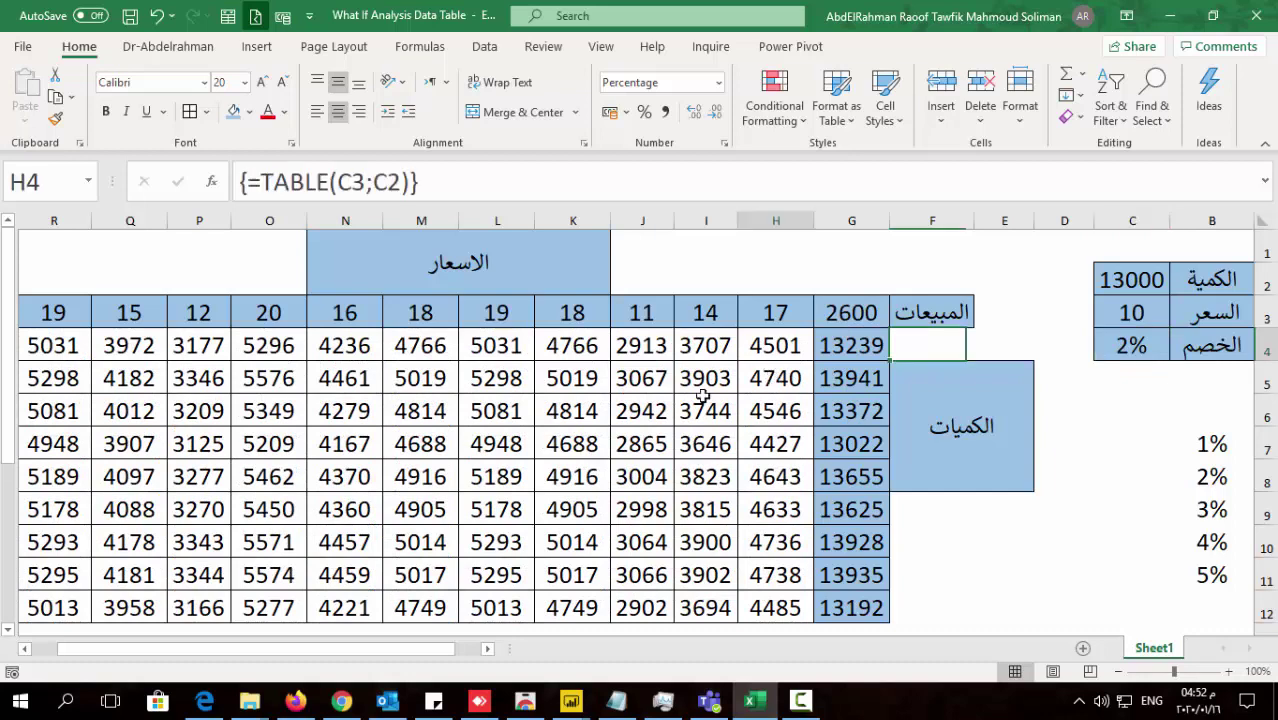
left_click_drag(775, 345, 200, 540)
left_click(1131, 335)
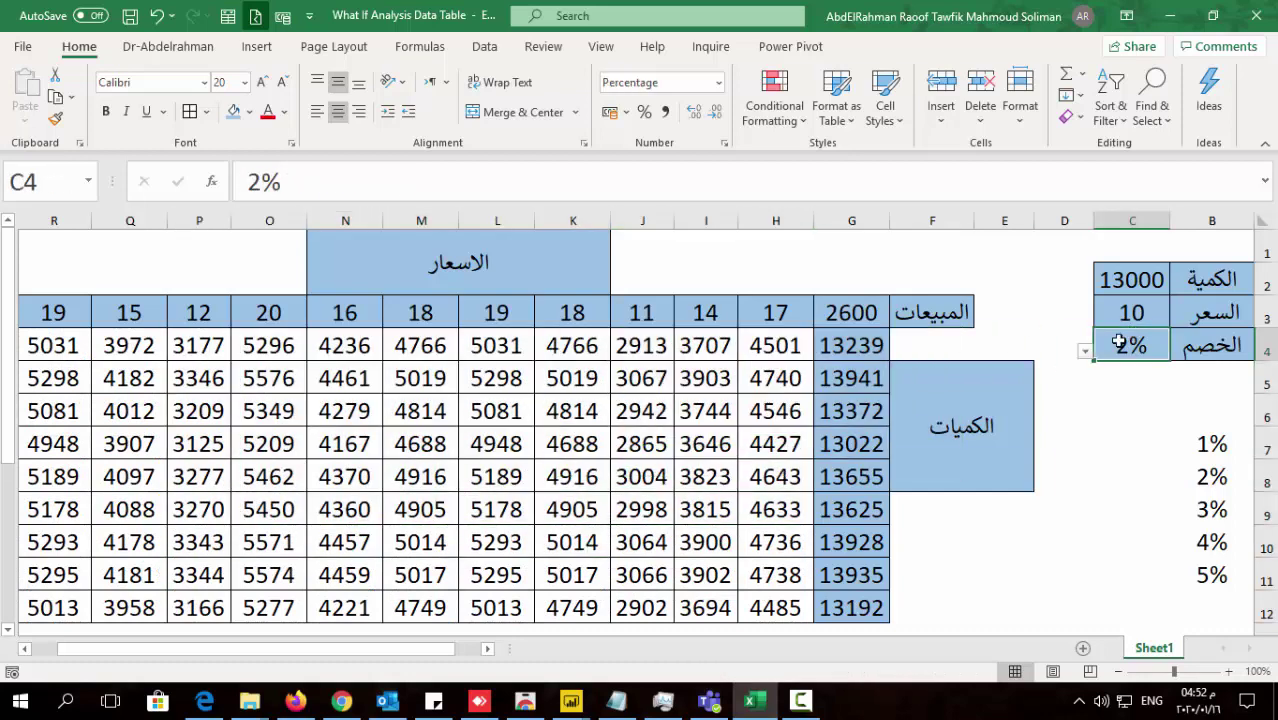
left_click_drag(851, 345, 851, 575)
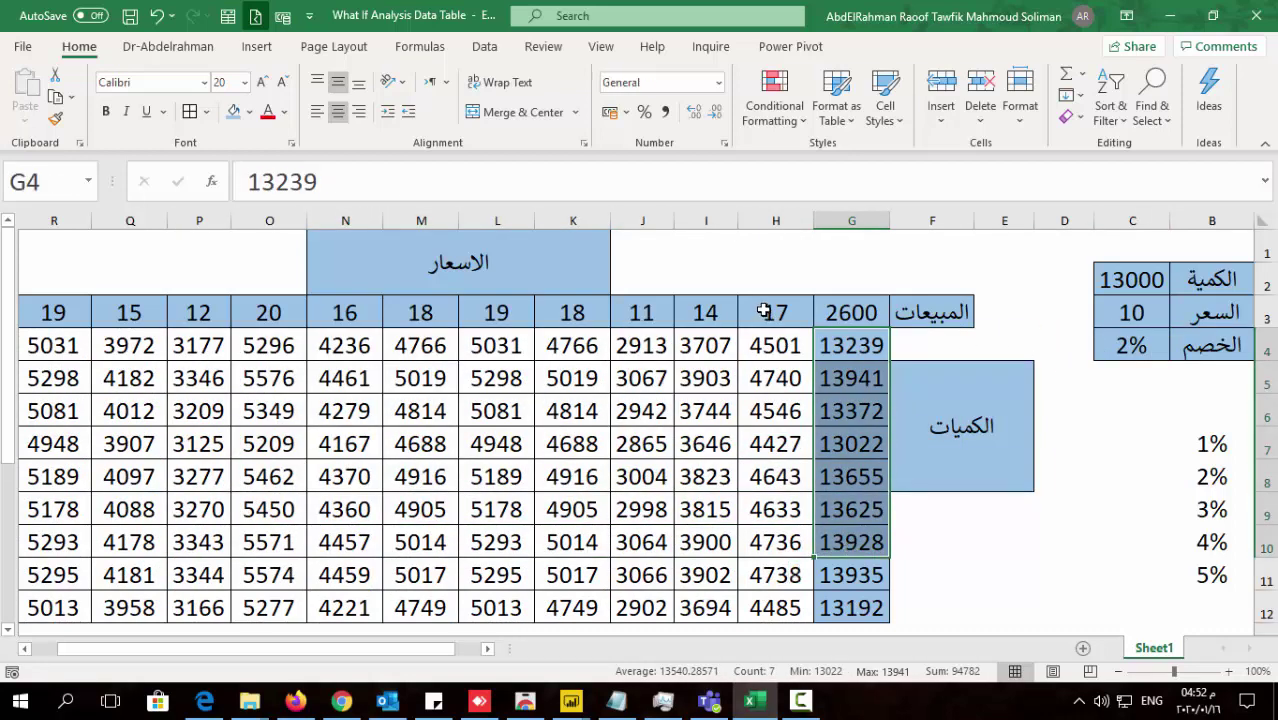
mouse_move(775, 312)
left_mouse_down()
mouse_move(449, 326)
mouse_move(268, 316)
left_mouse_up()
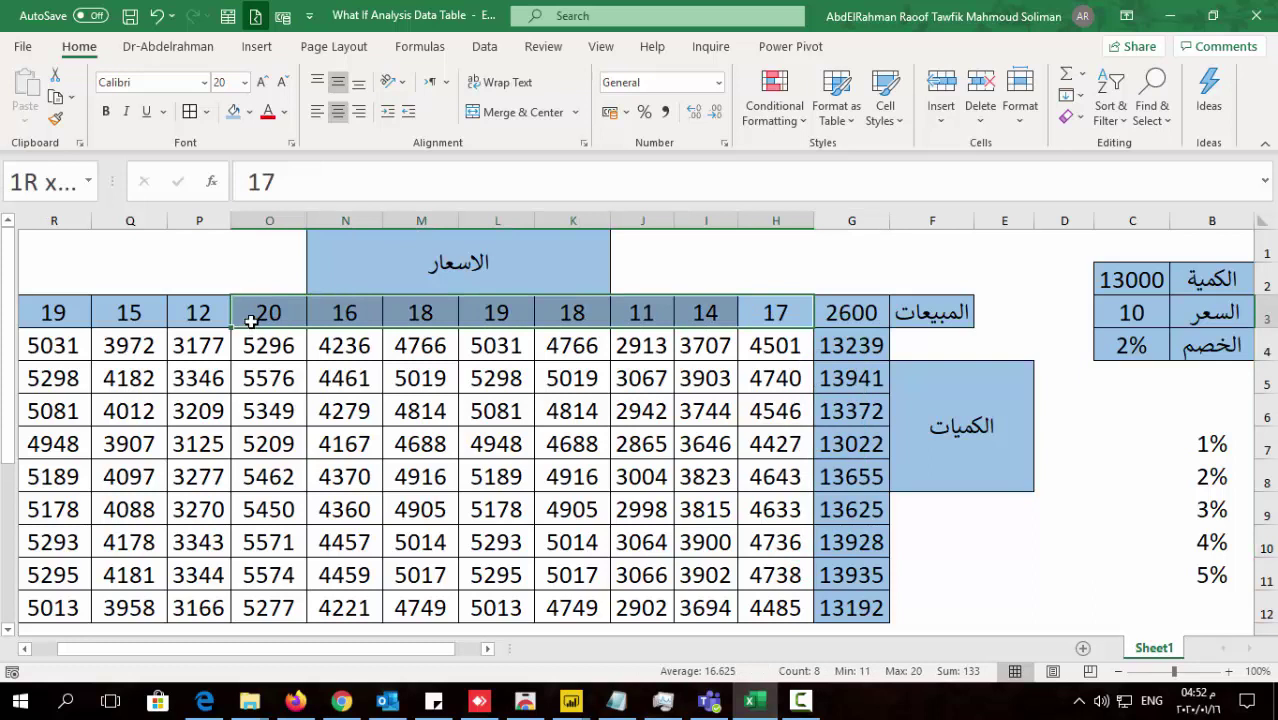
left_click(1130, 342)
mouse_move(790, 350)
left_mouse_down()
mouse_move(100, 613)
mouse_move(30, 616)
left_mouse_up()
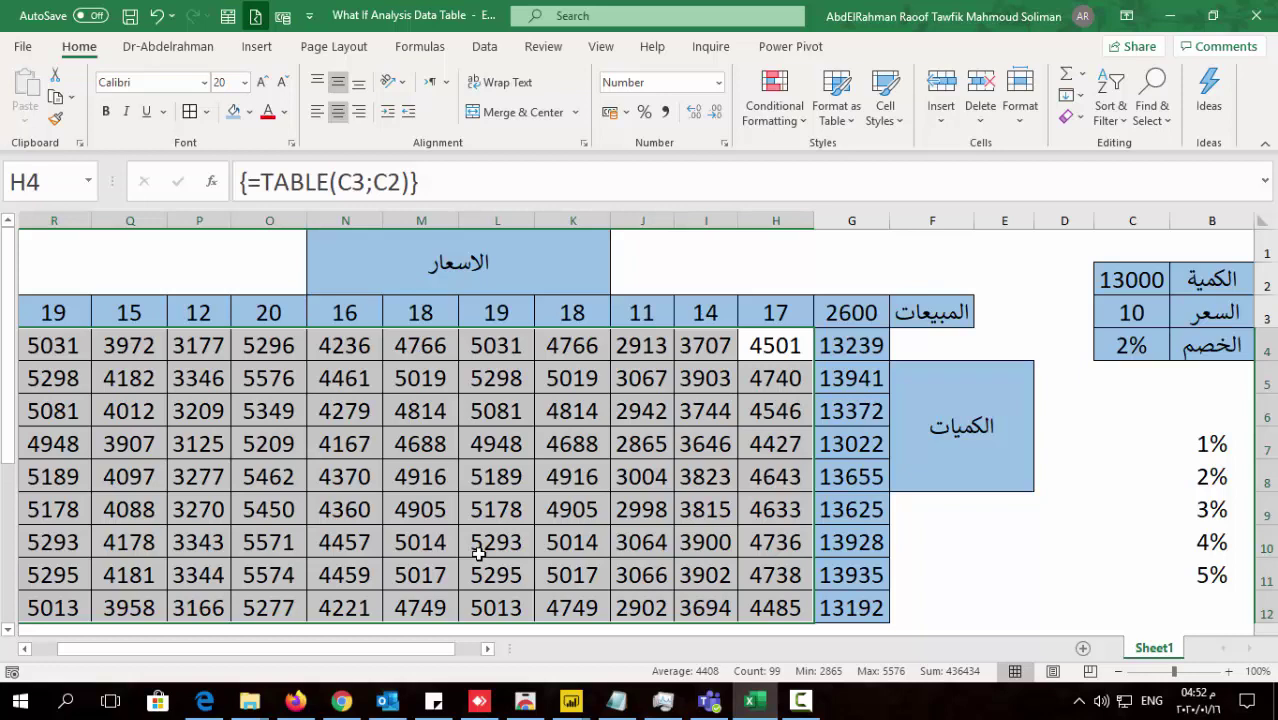
left_click(1110, 514)
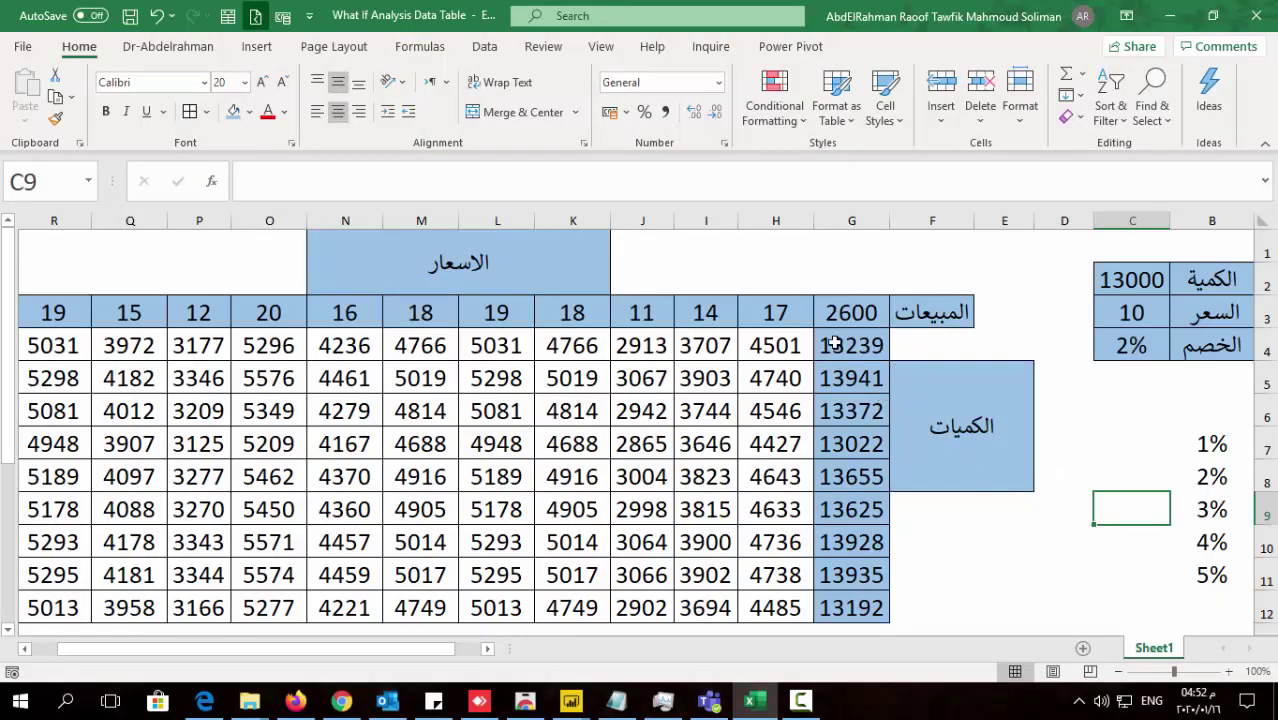
left_click(804, 345)
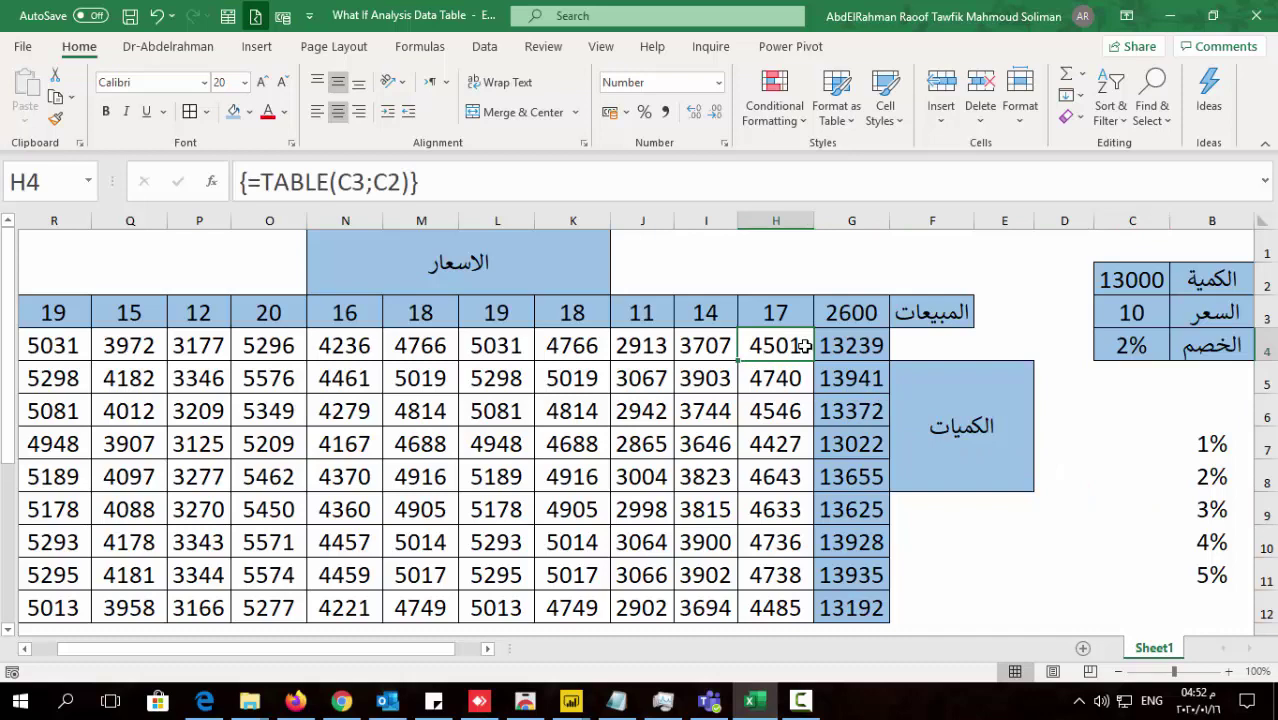
Clear the results in H4:R12, then move along row 4 back to the 2% discount cell
left_click_drag(804, 345, 20, 610)
key("Delete")
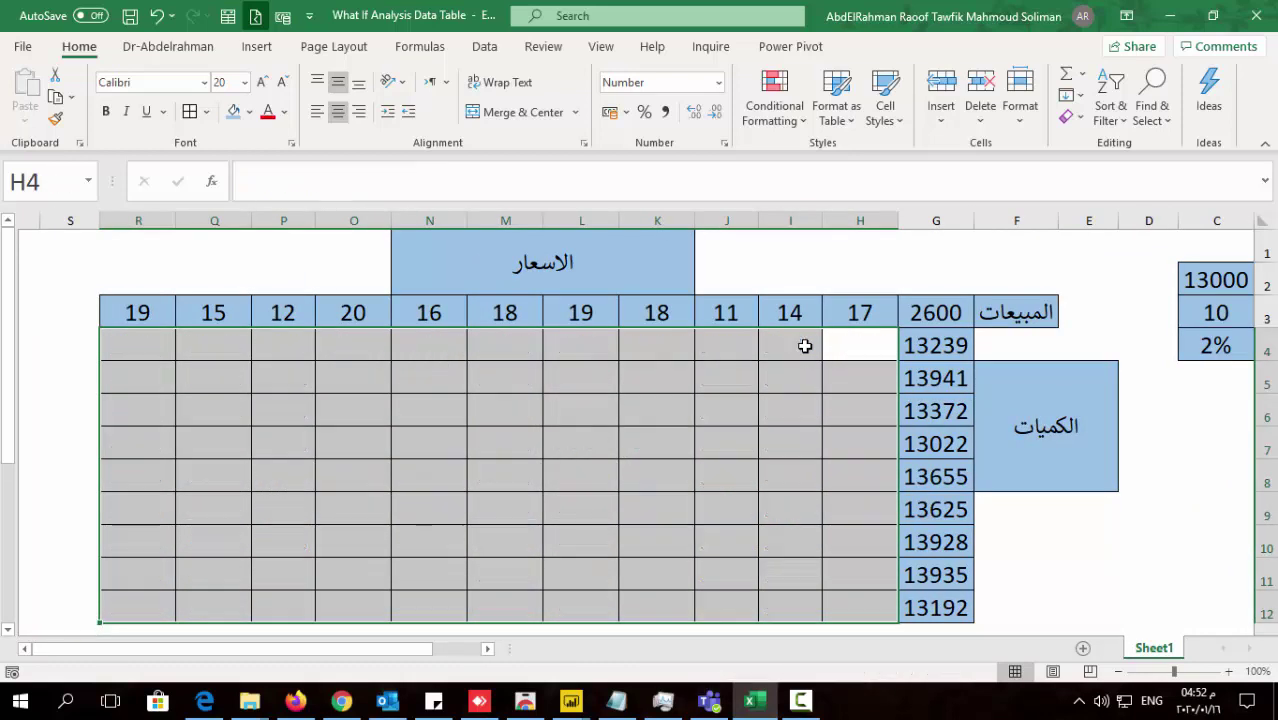
key("Right")
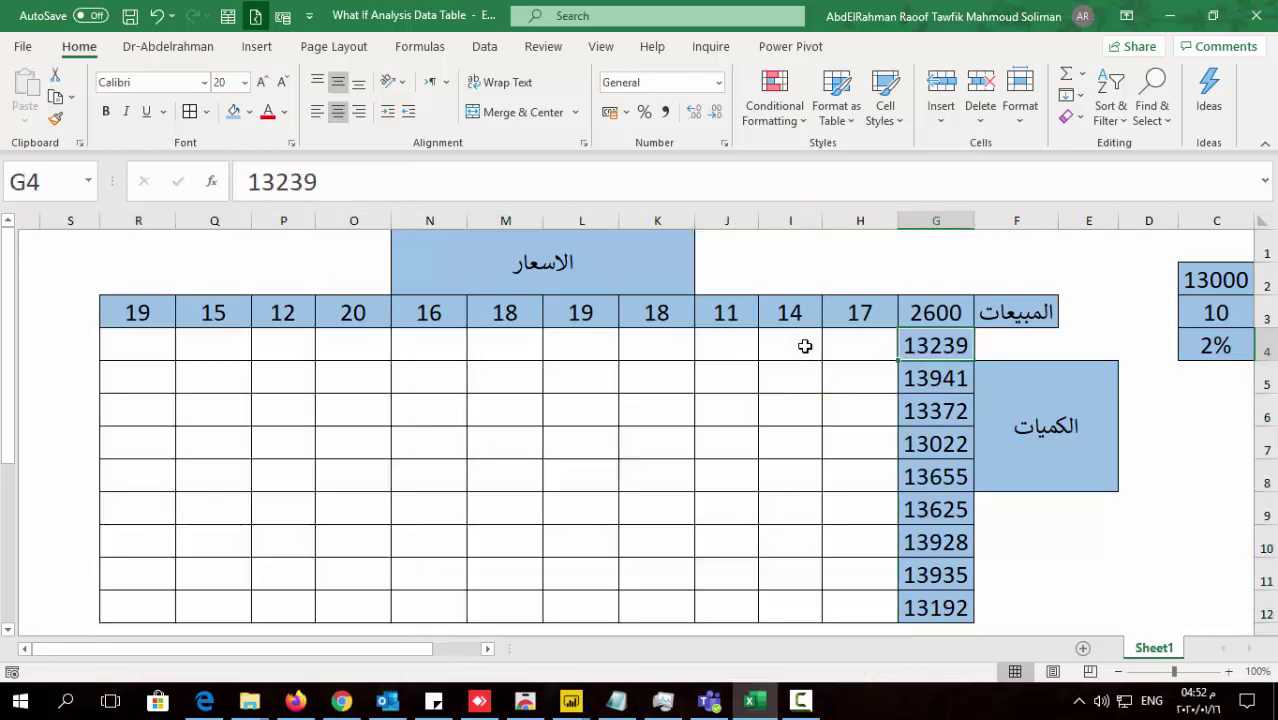
key("Right")
key("Right")
key("Right")
key("Right")
key("Right")
key("Right")
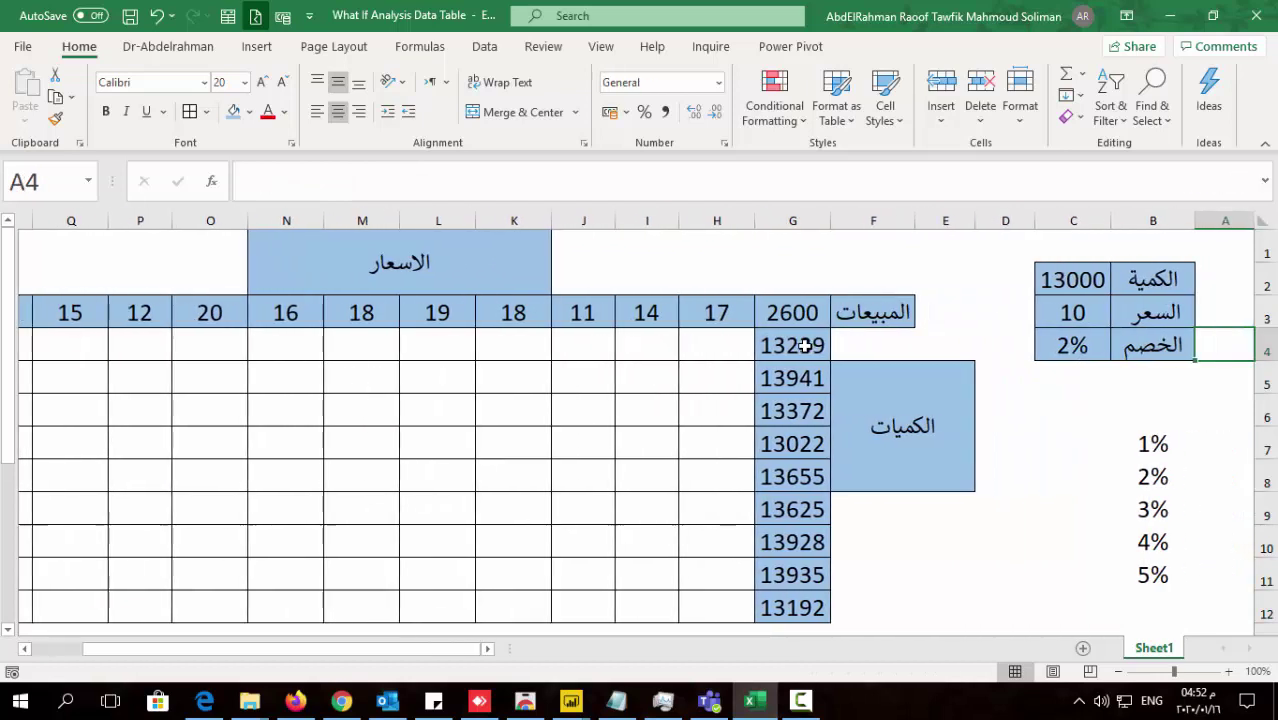
key("Left")
key("Left")
key("Left")
key("Left")
key("Left")
key("Left")
key("Left")
key("Left")
key("Left")
key("Left")
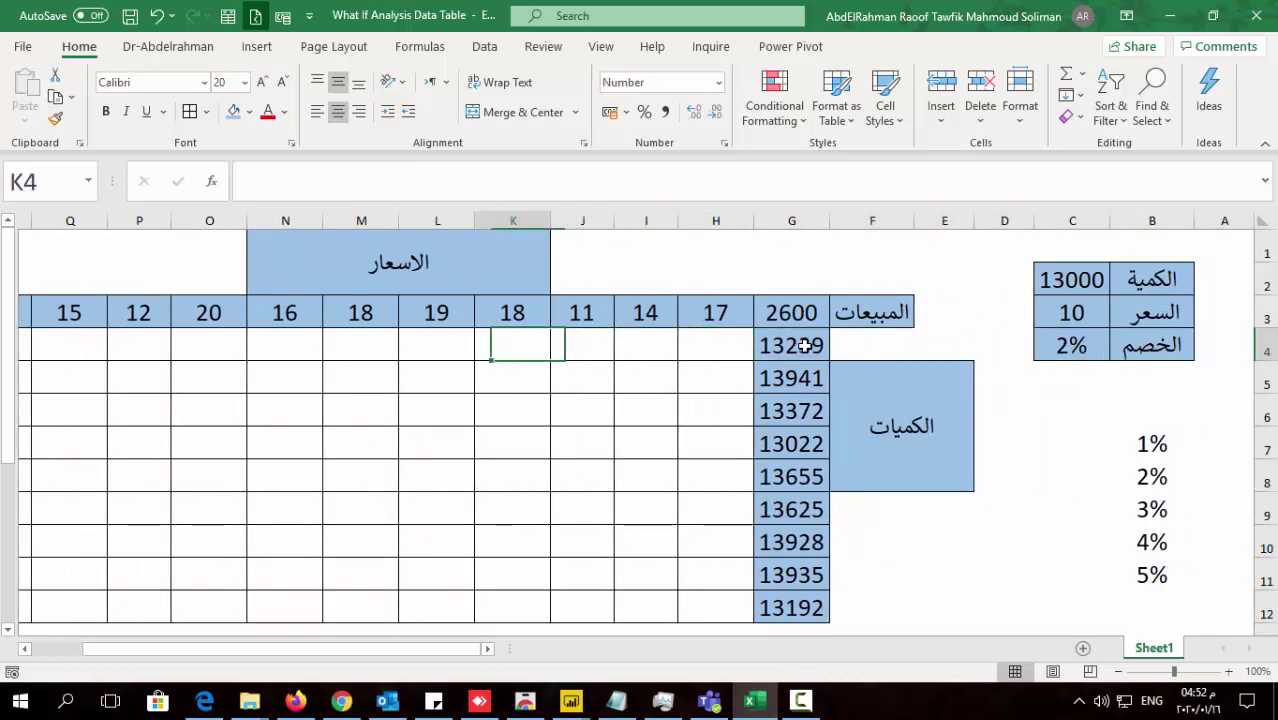
key("Left")
key("Left")
key("Left")
key("Left")
key("Left")
key("Left")
key("Left")
key("Right")
key("Right")
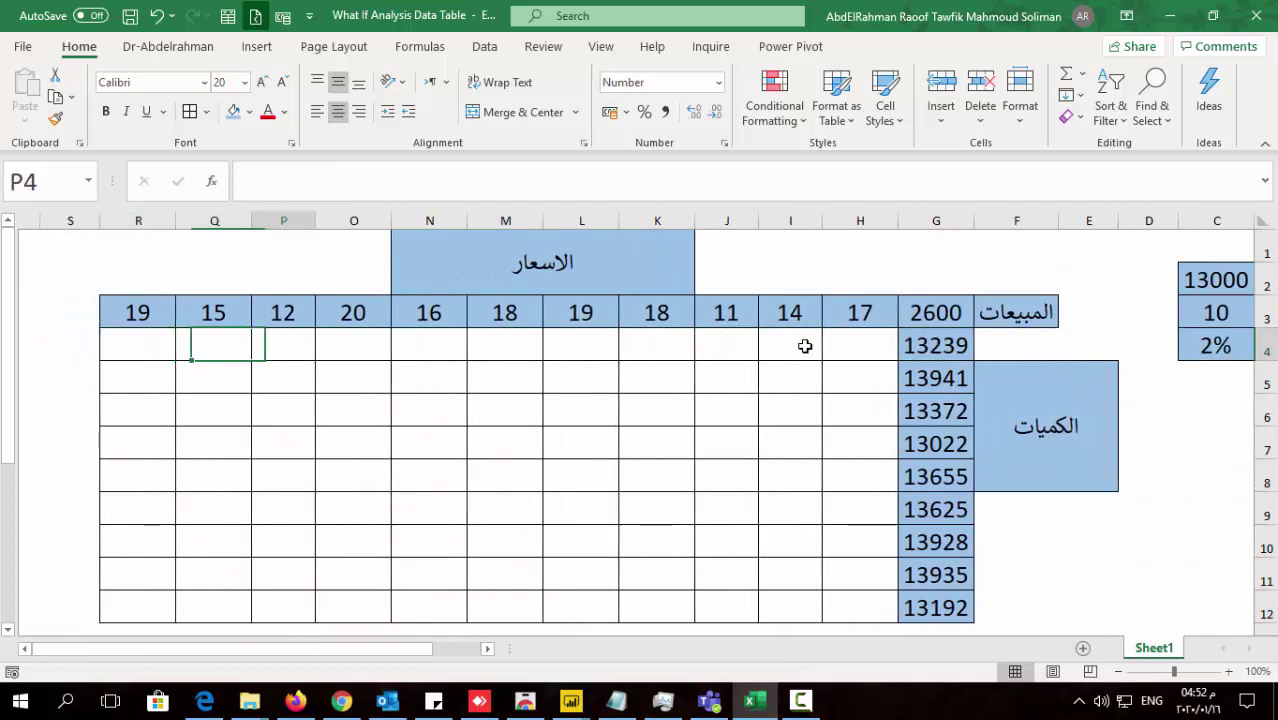
key("Right")
key("Right")
key("Right")
key("Right")
key("Right")
key("Right")
key("Right")
key("Right")
key("Right")
key("Right")
key("Right")
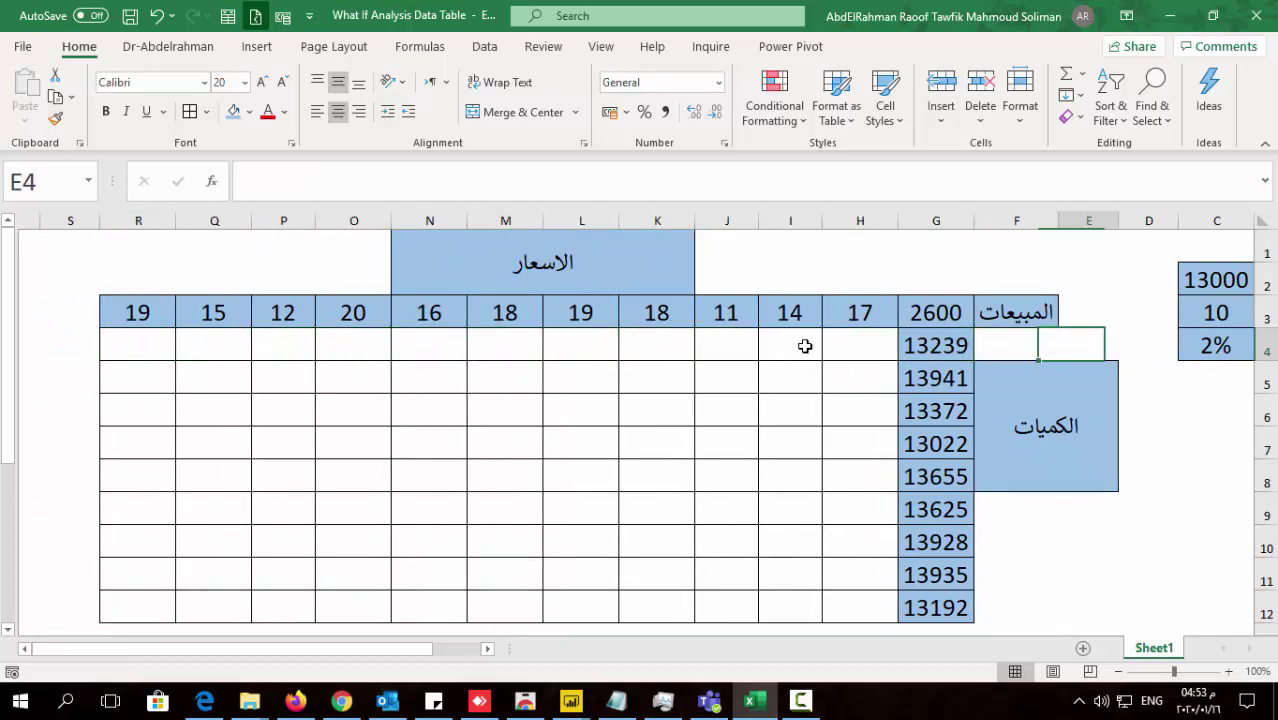
key("Right")
key("Right")
key("Right")
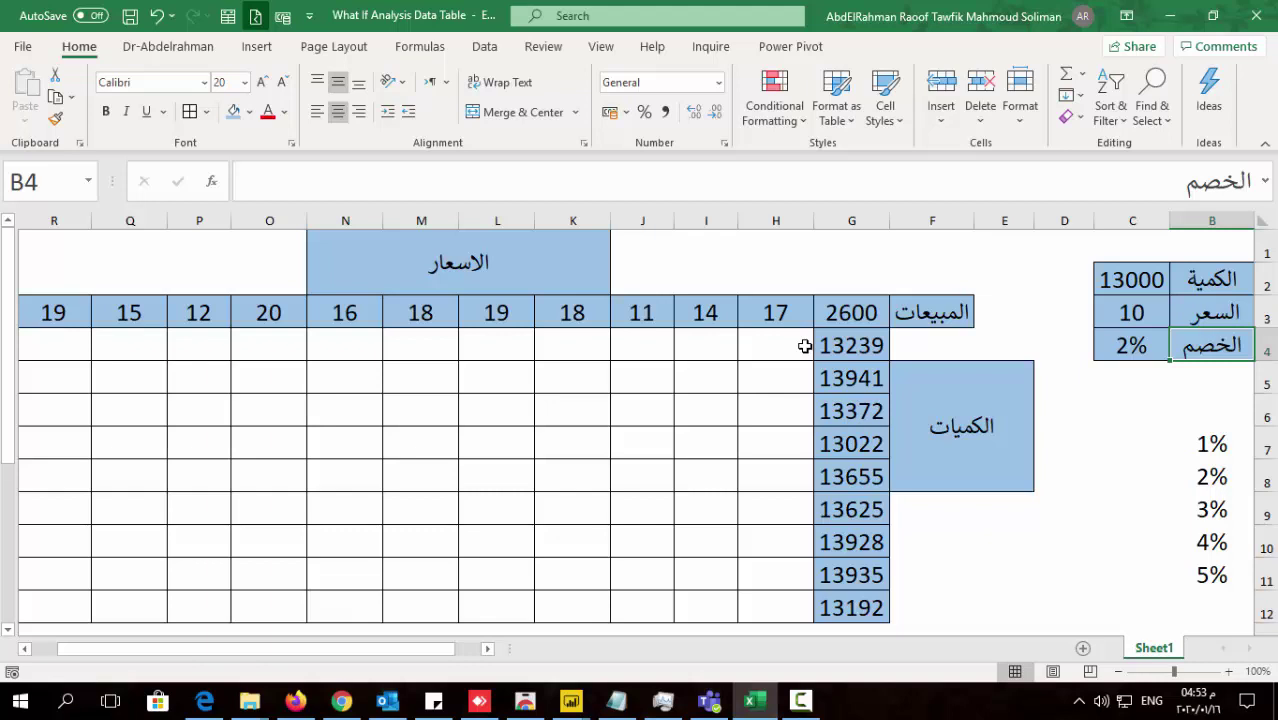
Look through the quantity values in column G
key("Left")
key("Left")
key("Left")
key("Left")
key("Left")
key("Left")
key("Right")
key("Down")
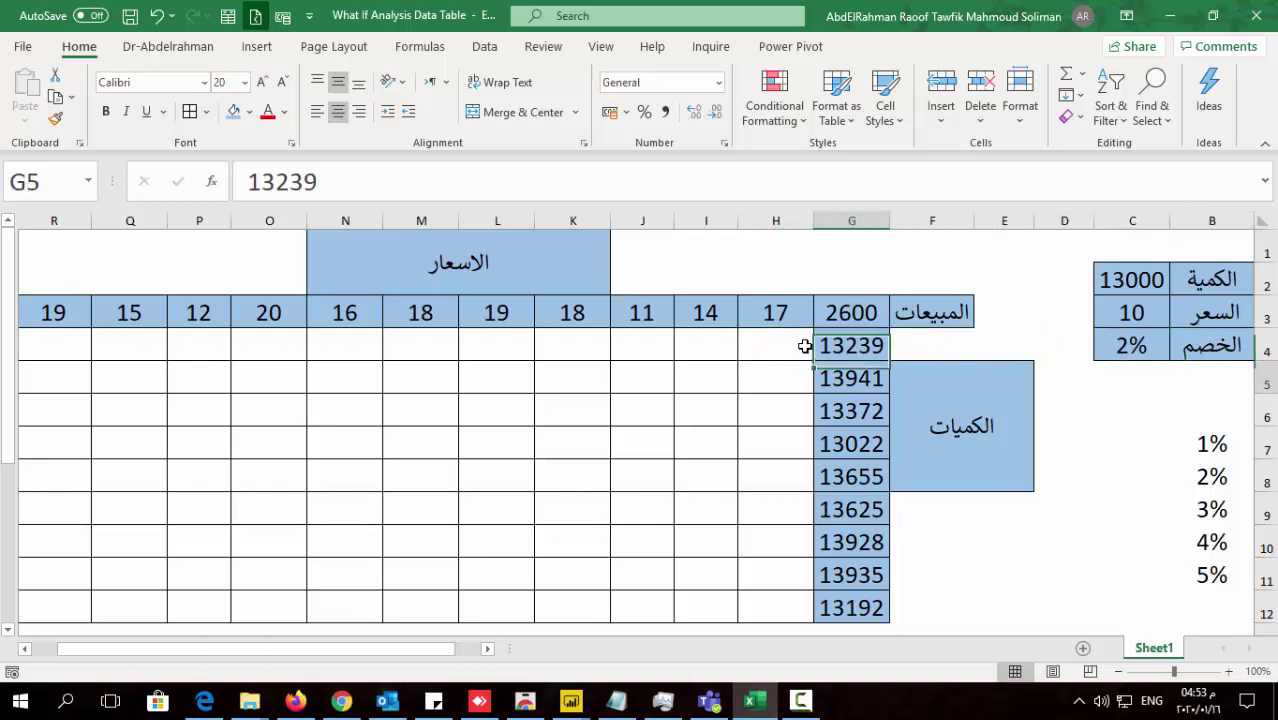
key("Down")
key("Down")
key("Down")
key("Down")
key("Down")
key("Down")
key("Up")
key("Up")
key("Up")
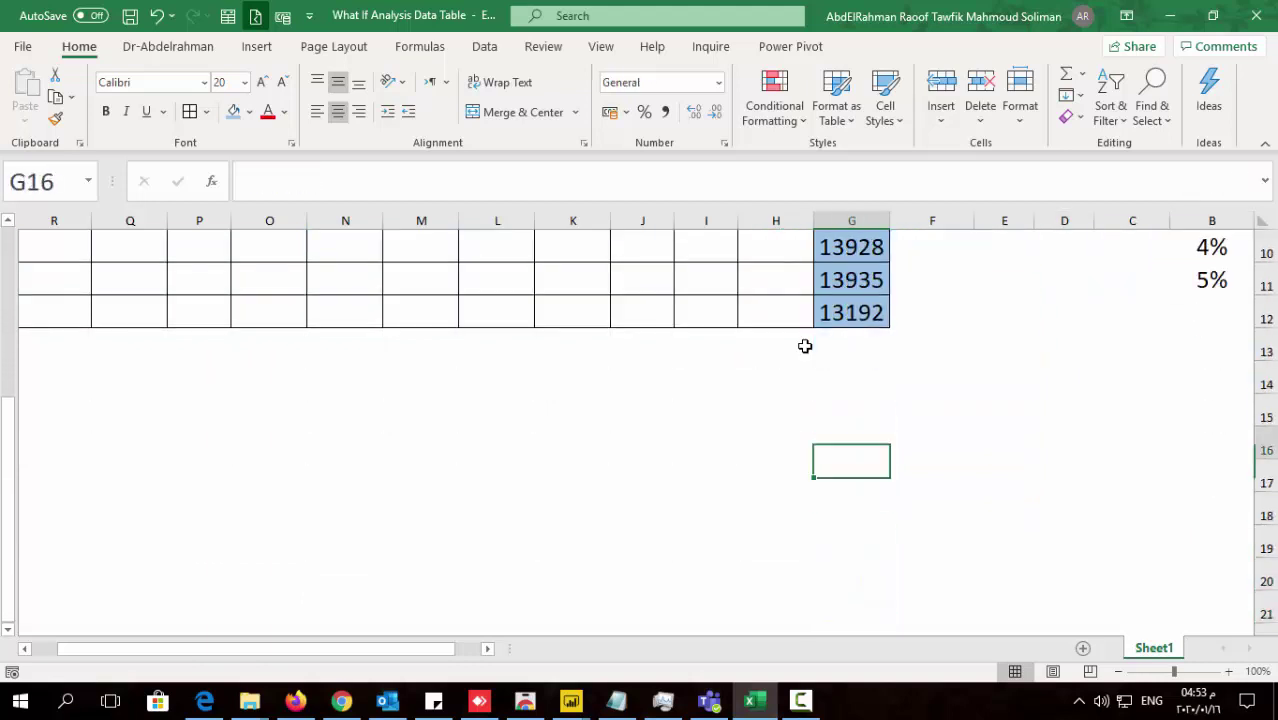
key("Up")
key("Up")
key("Up")
key("Down")
Look across the price headers in row 3 and the empty results in row 4
key("Left")
key("Left")
key("Left")
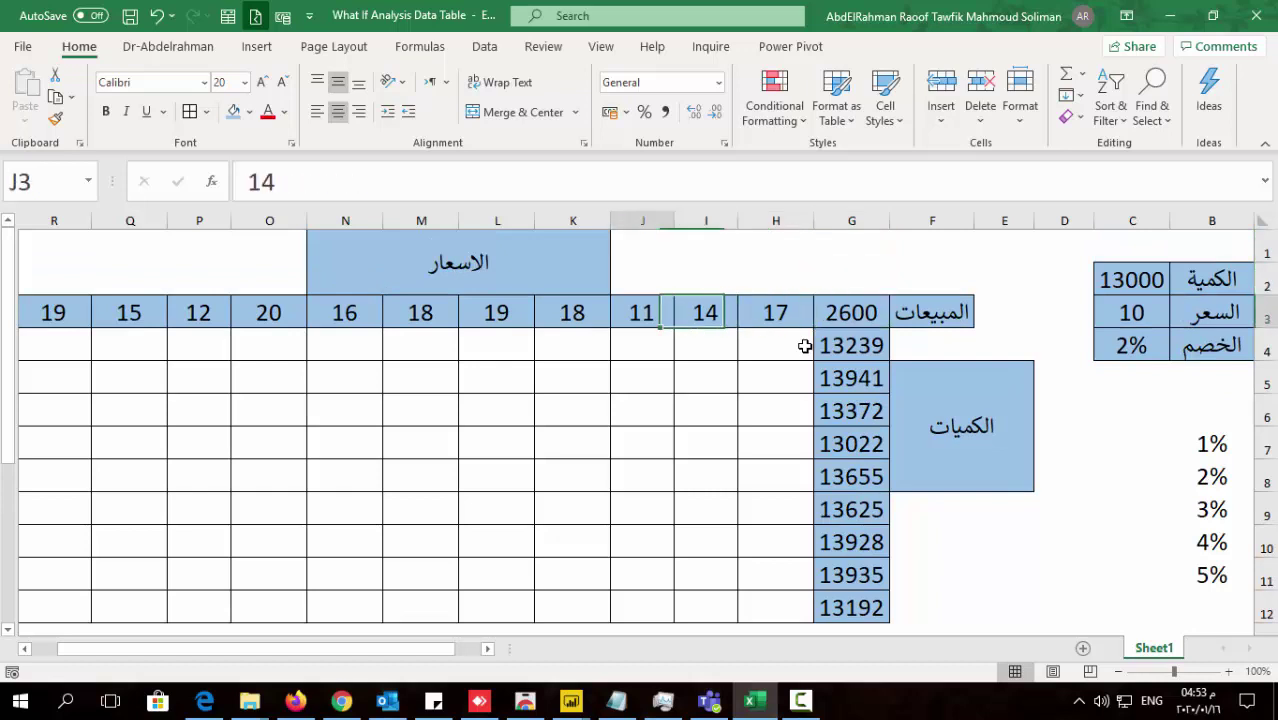
key("Left")
key("Left")
key("Left")
key("Right")
key("Right")
key("Right")
key("Right")
key("Right")
key("Right")
key("Right")
key("Right")
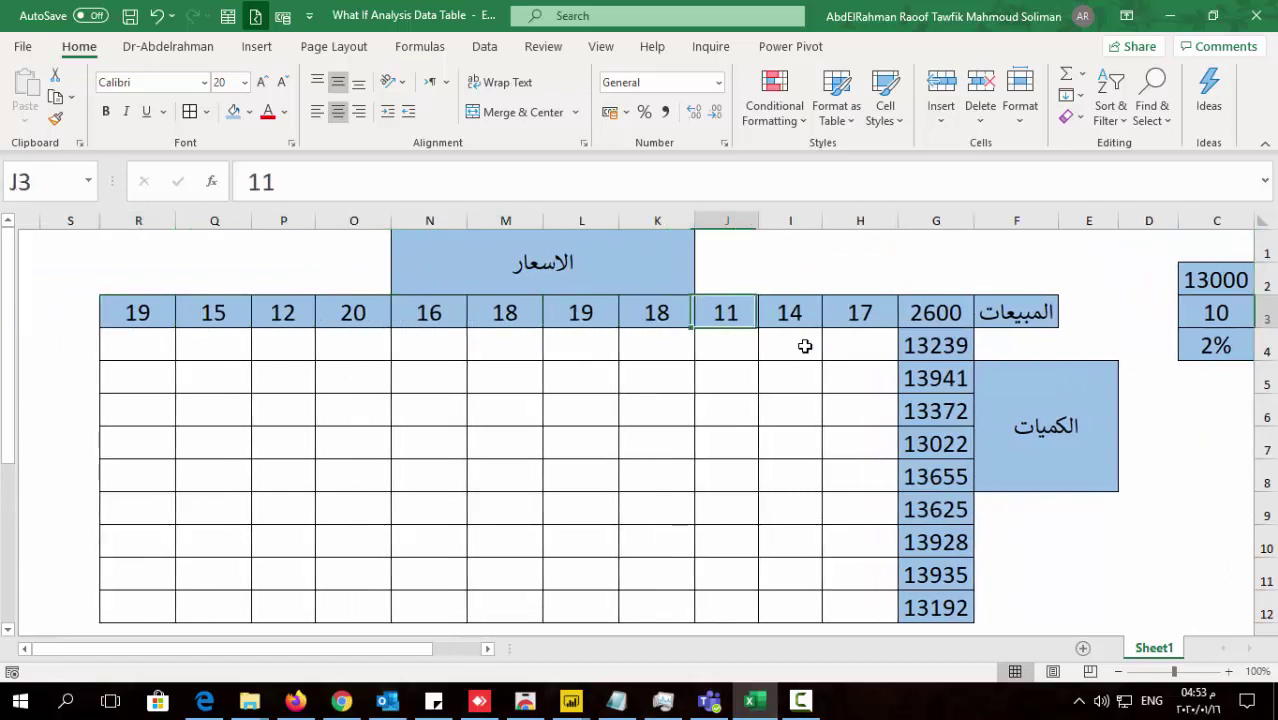
key("Right")
key("Right")
key("Right")
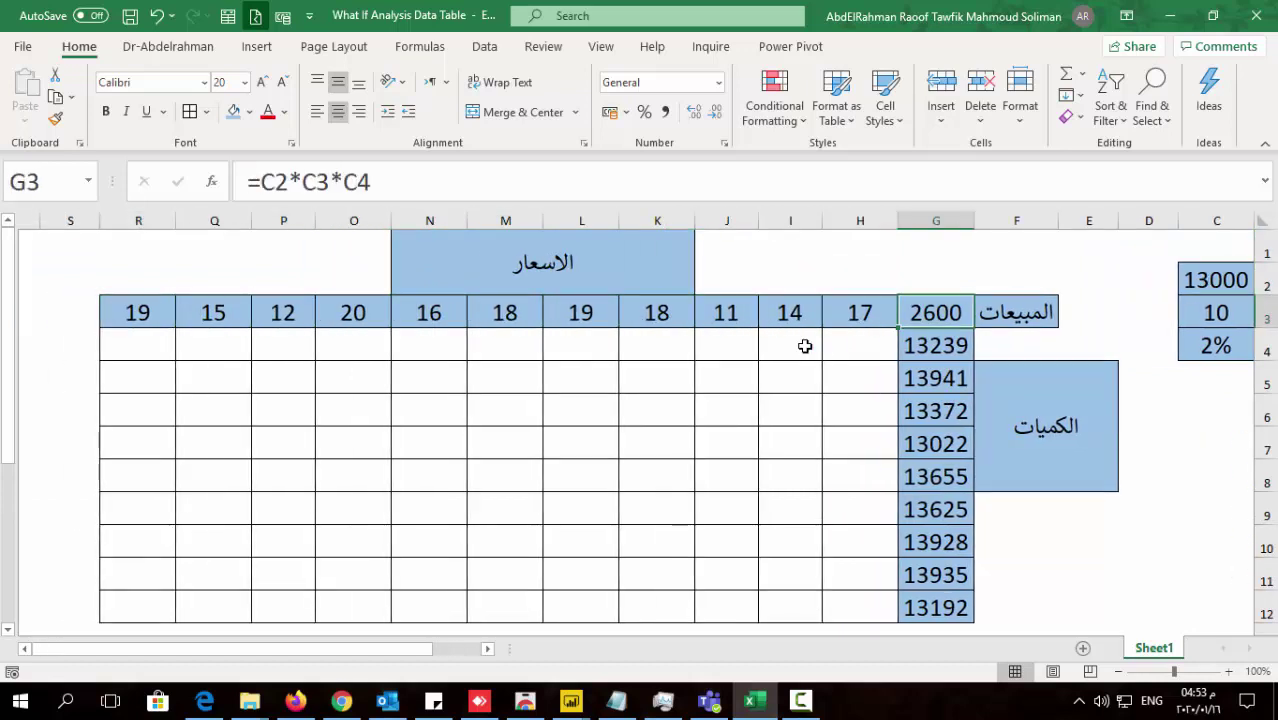
key("Right")
key("Right")
key("Right")
key("Right")
key("Right")
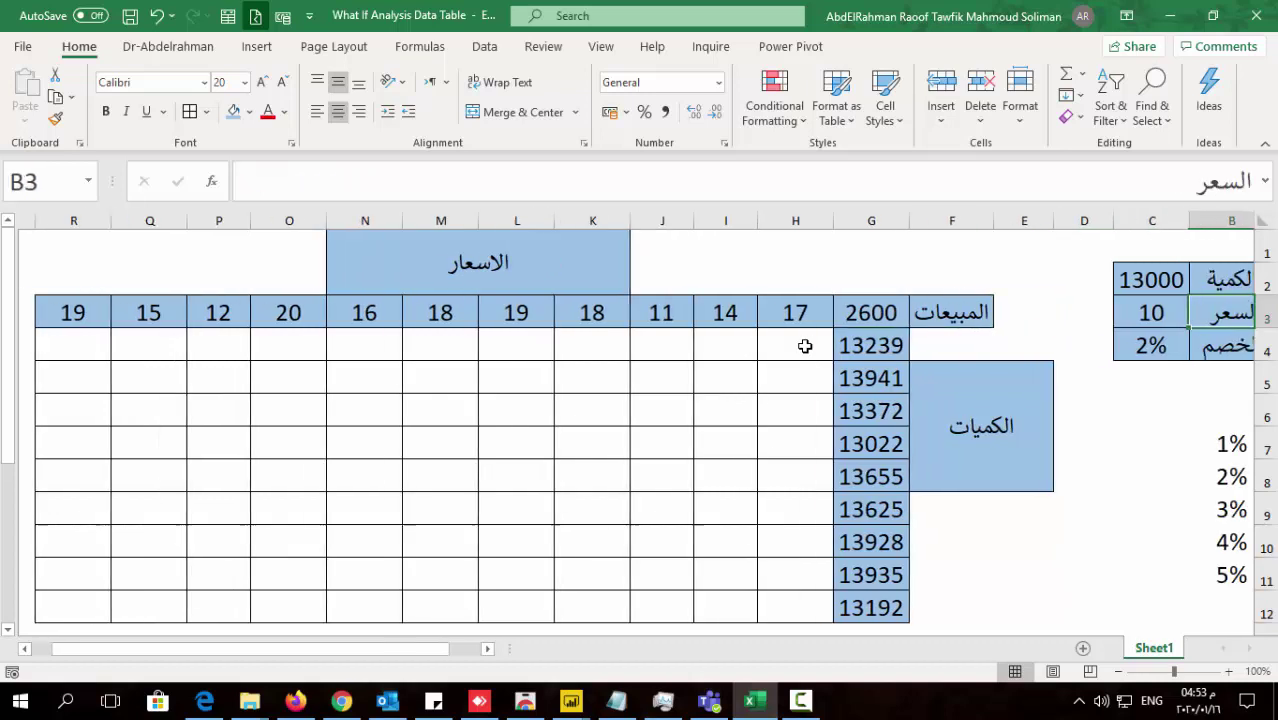
key("Left")
key("Down")
key("Left")
key("Left")
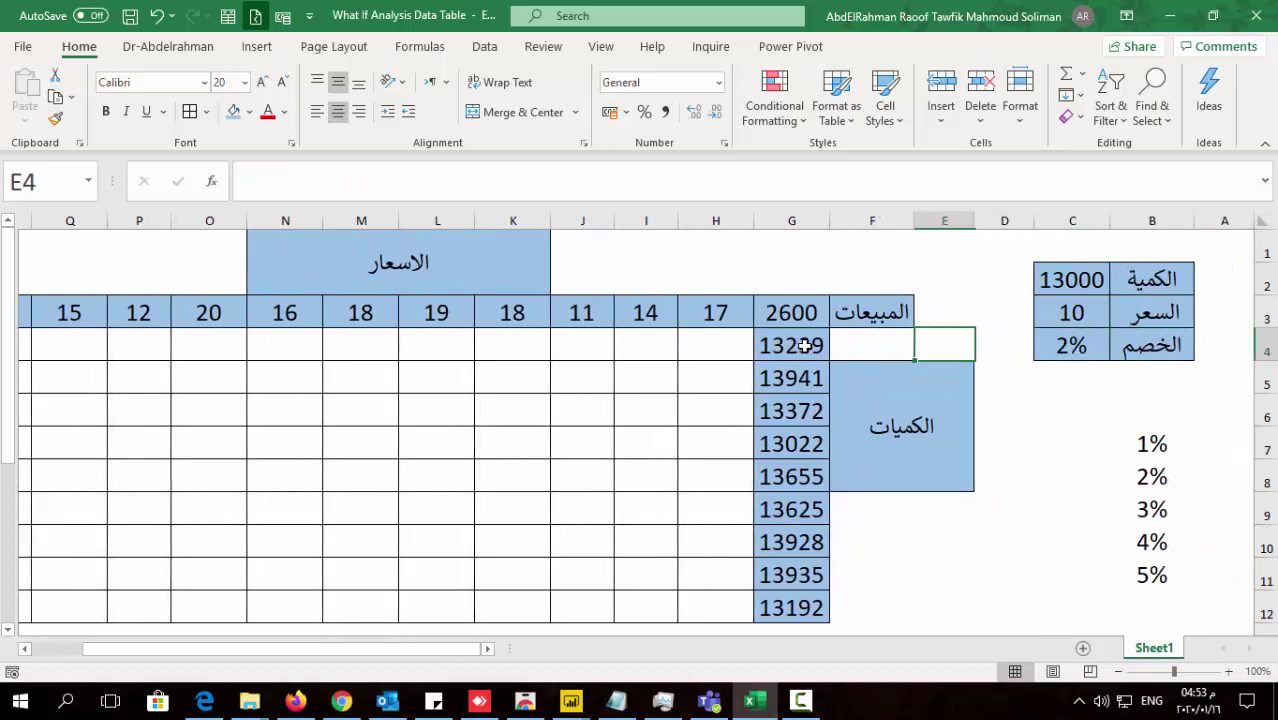
key("Left")
key("Left")
key("Left")
key("Left")
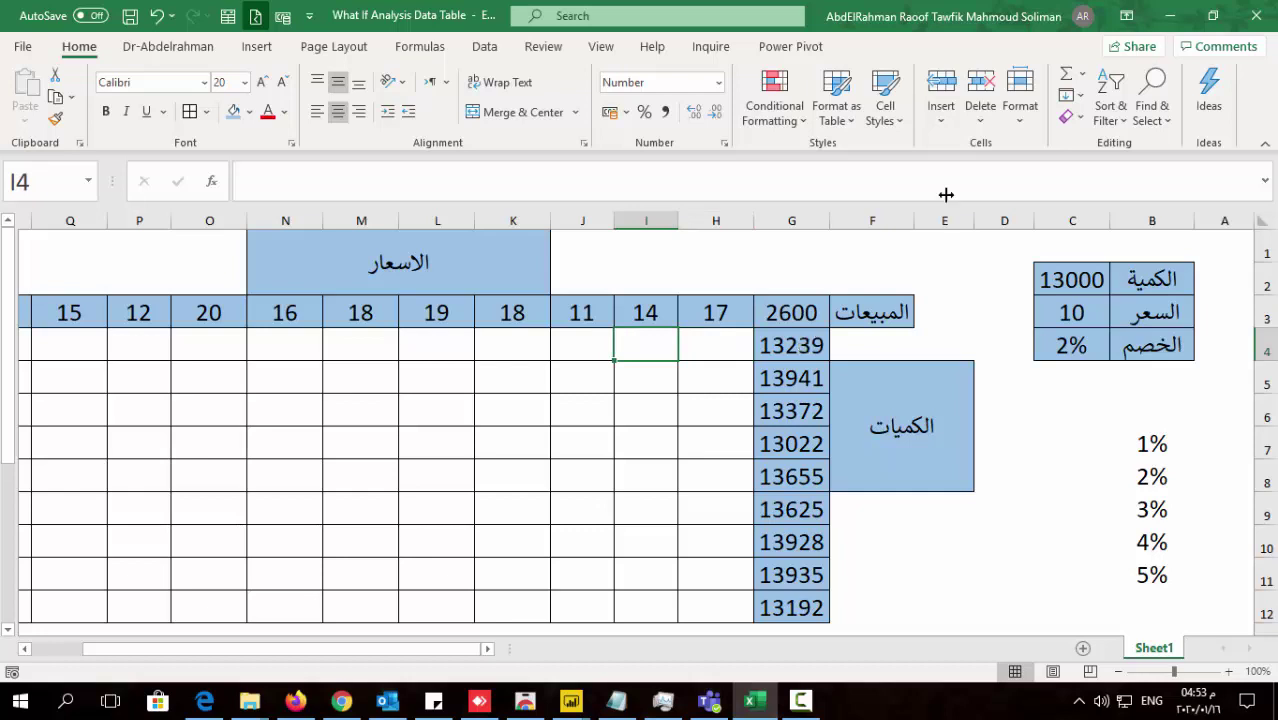
Check the inputs 13000, 10 and 2%, then select corner cell G3 for the sales formula
left_click(1068, 281)
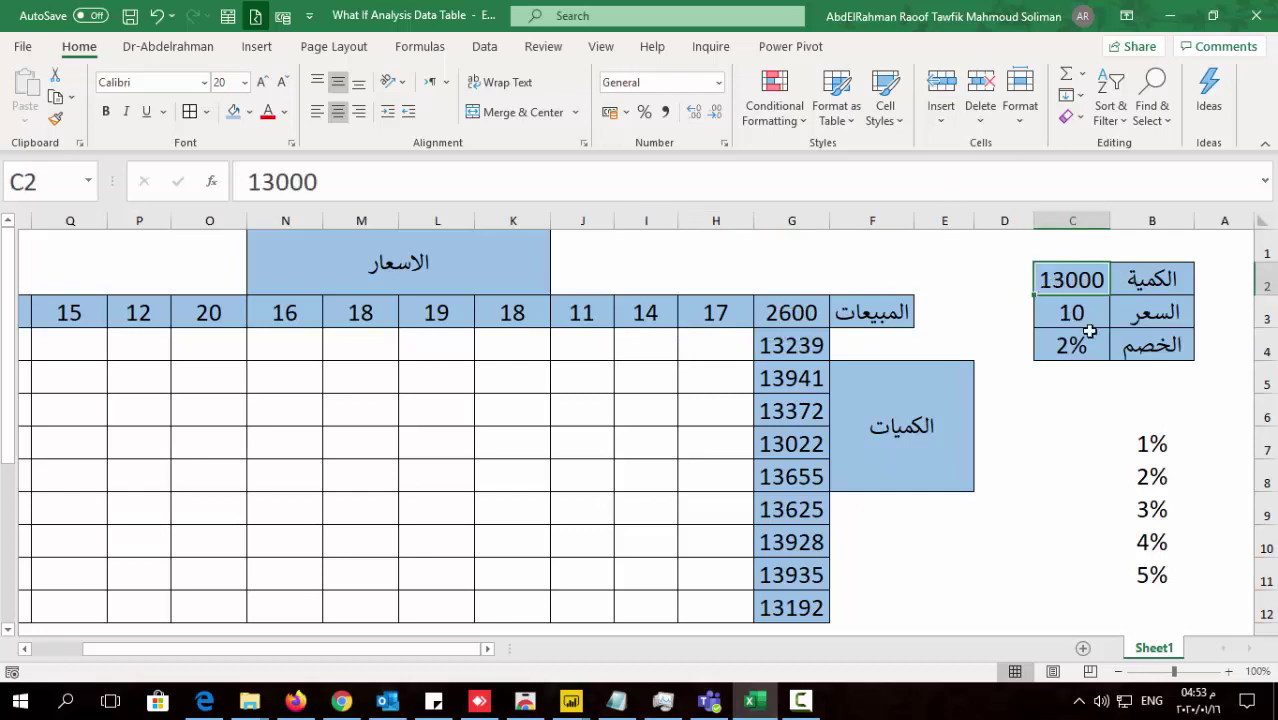
left_click(1075, 316)
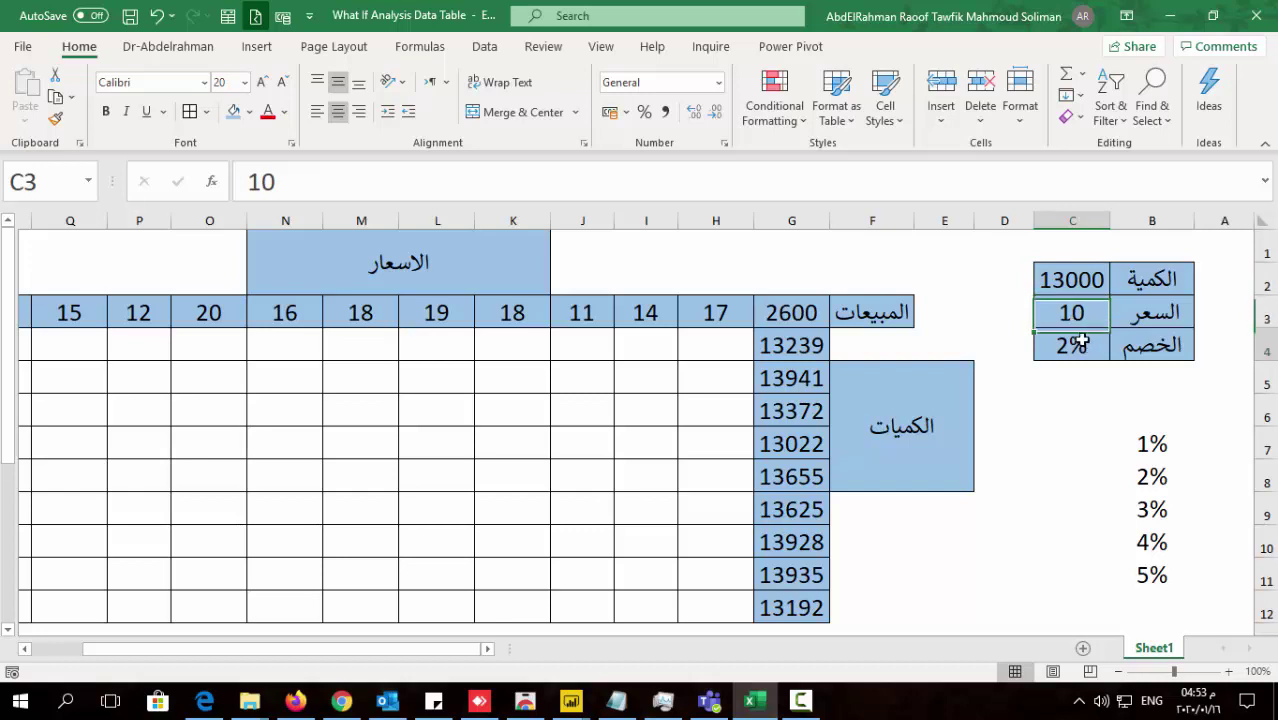
left_click(1076, 342)
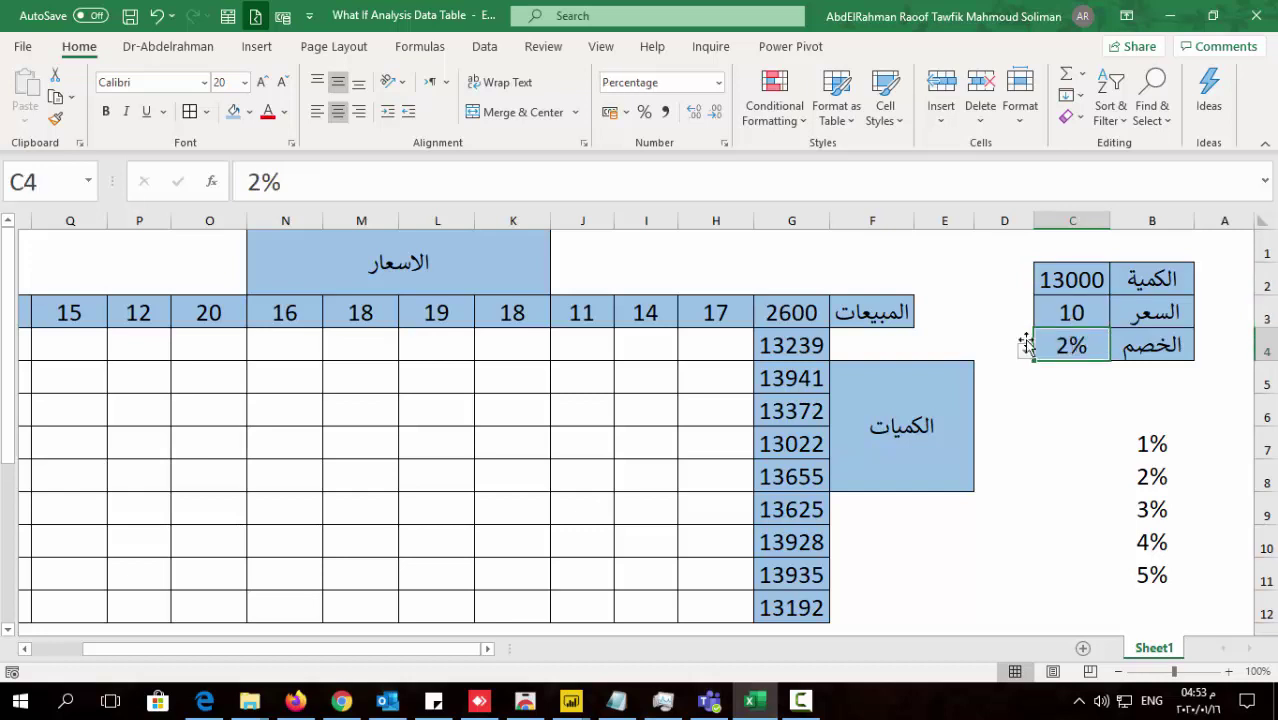
left_click(805, 313)
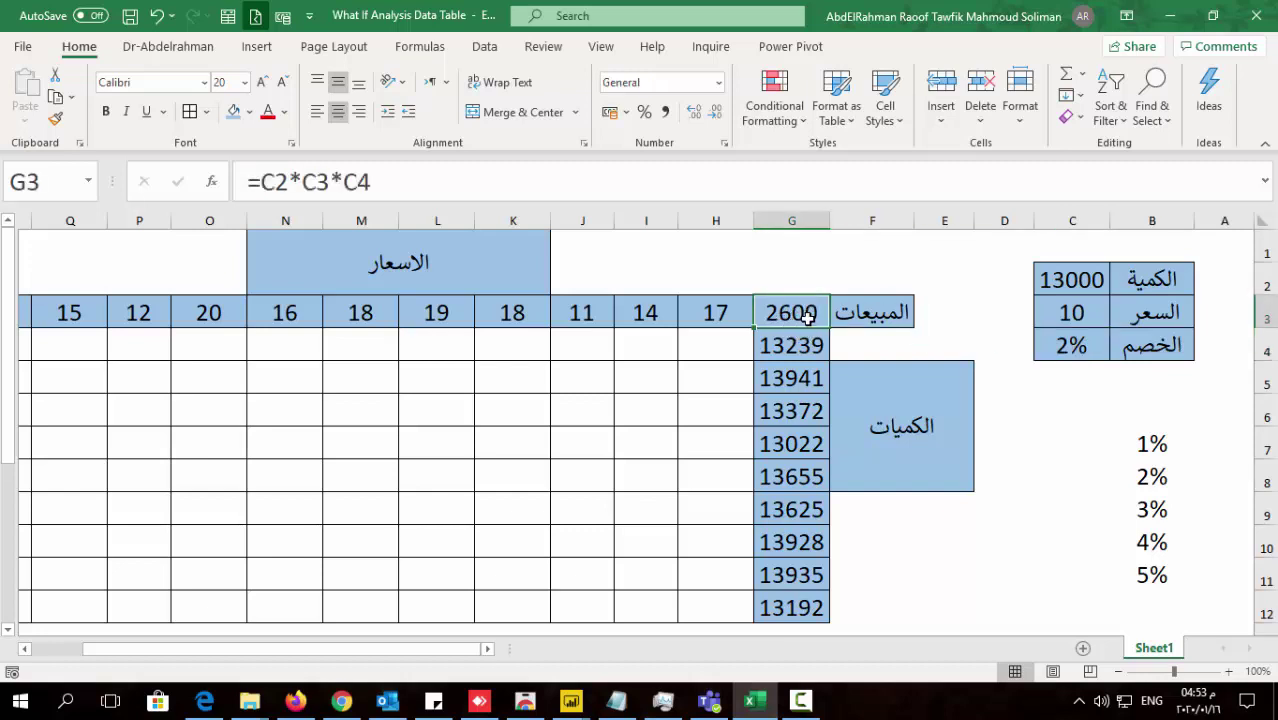
type("=")
left_click(1070, 279)
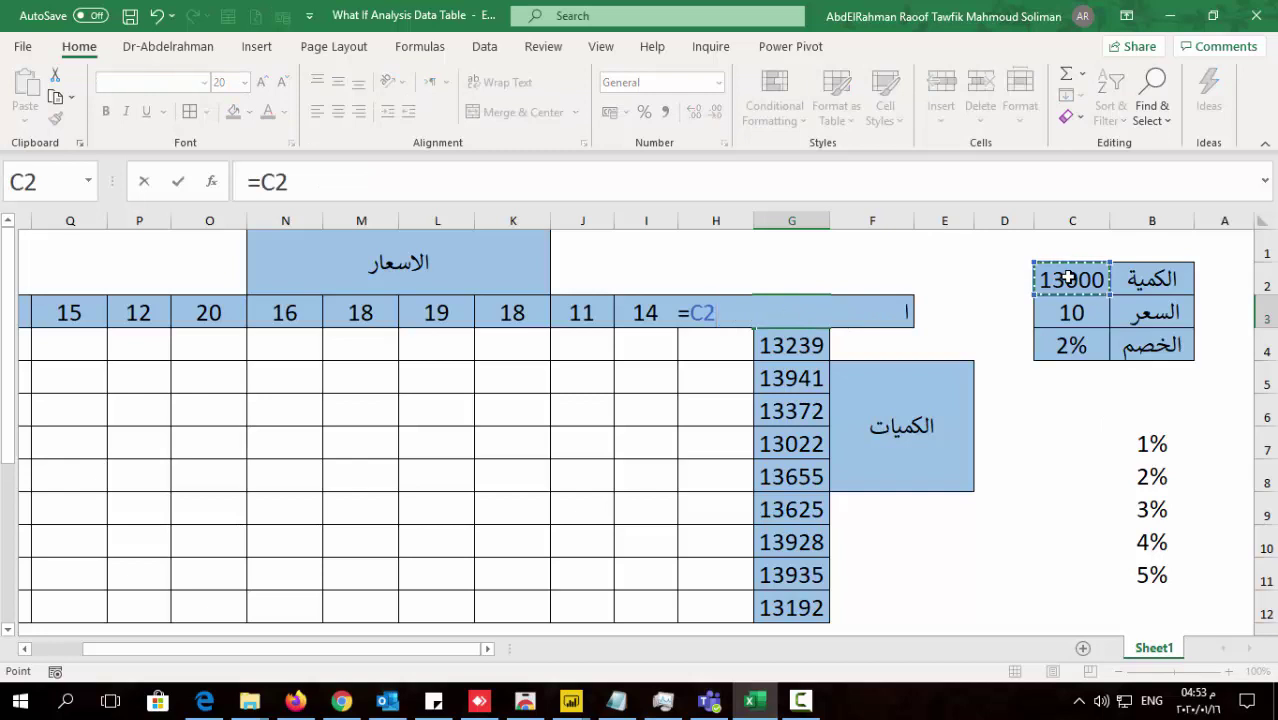
type("*")
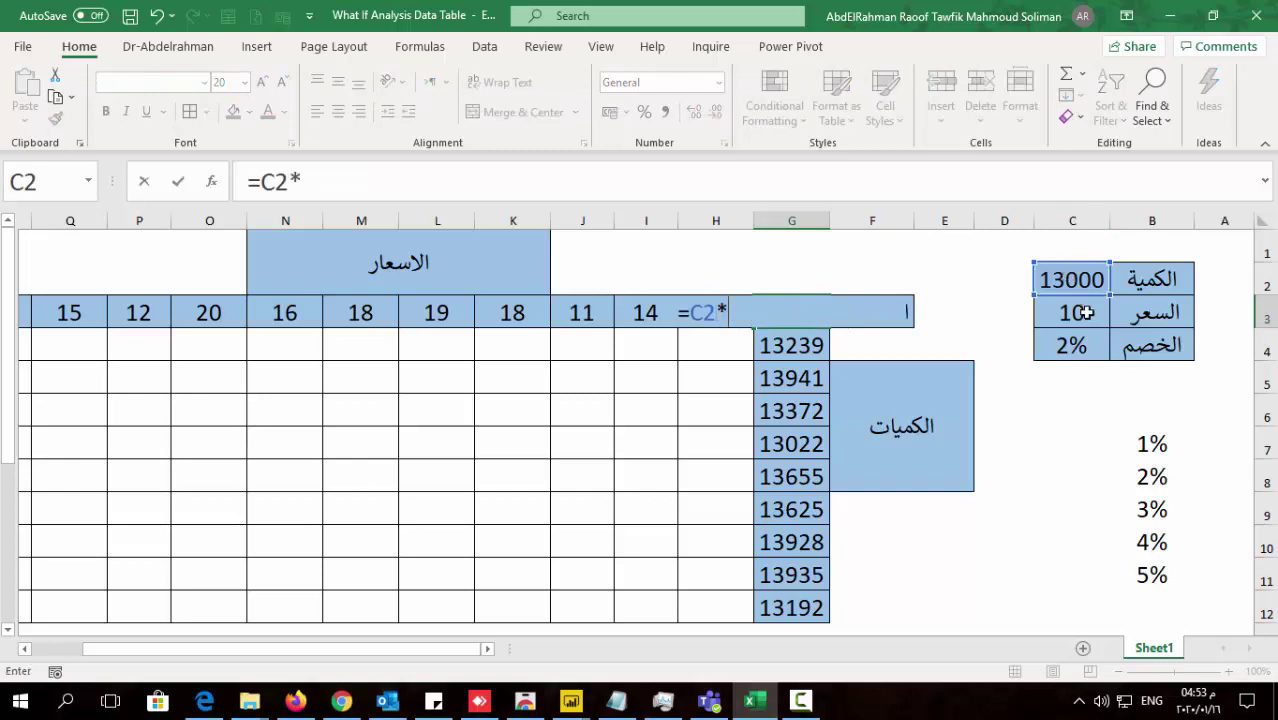
left_click(1080, 313)
type("*")
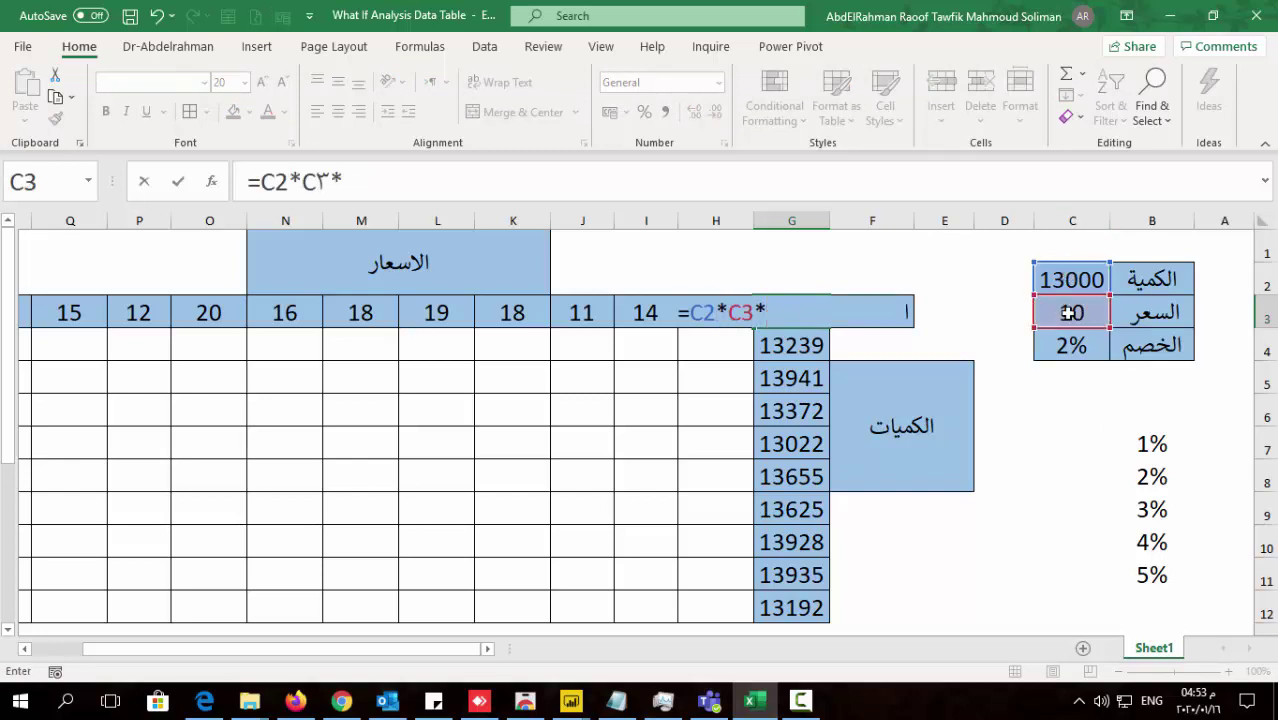
left_click(1068, 343)
key("Return")
key("Up")
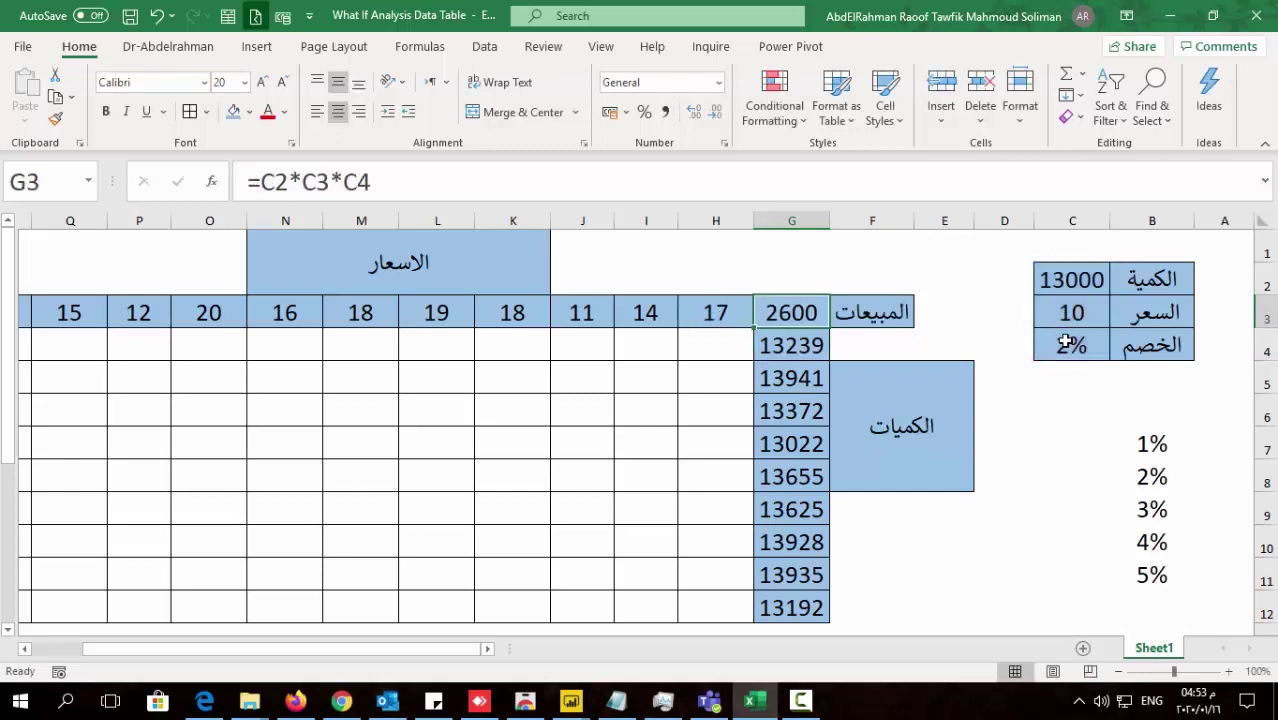
key("Left")
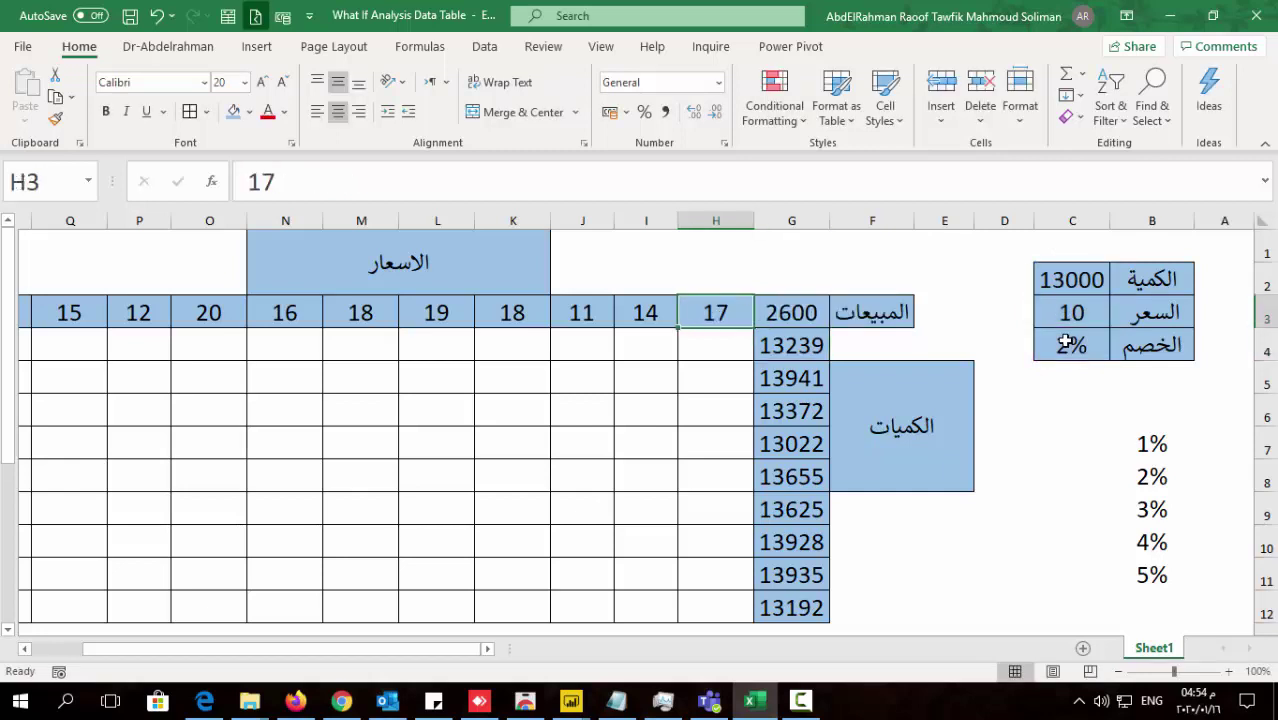
key("Right")
key("Down")
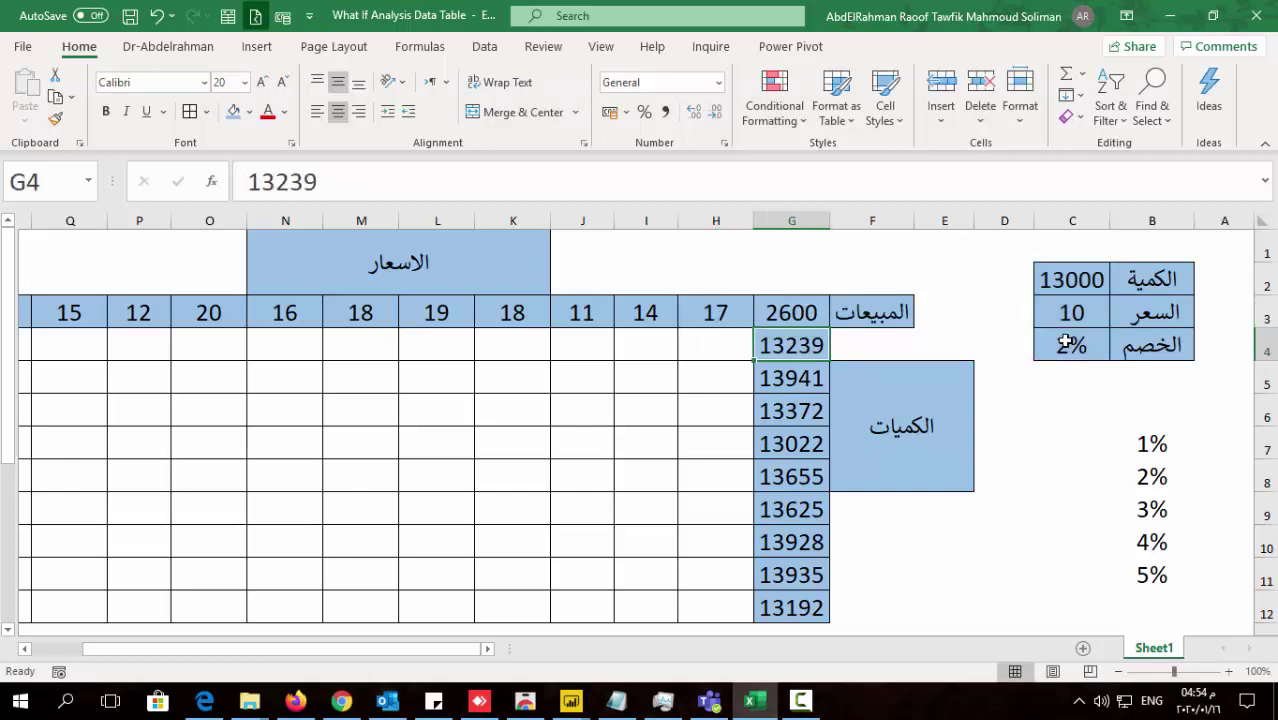
key("Left")
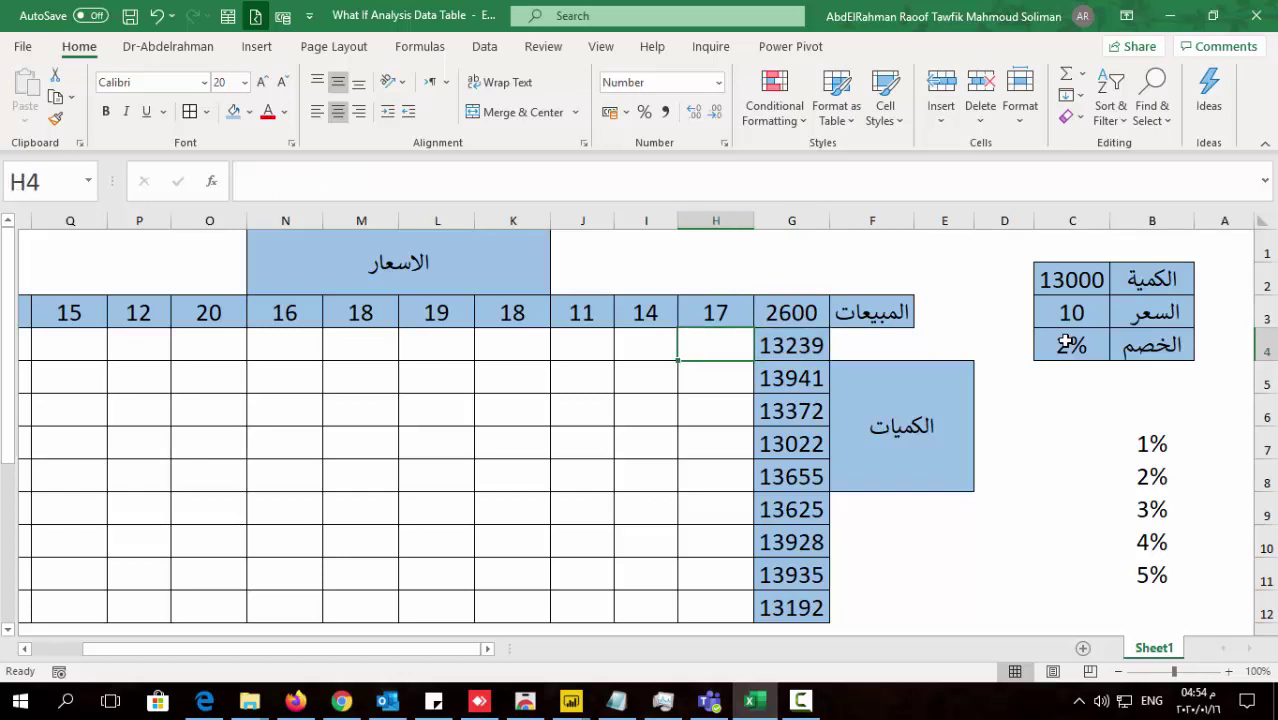
key("Left")
key("Up")
key("Down")
key("Down")
key("Right")
key("Up")
key("Right")
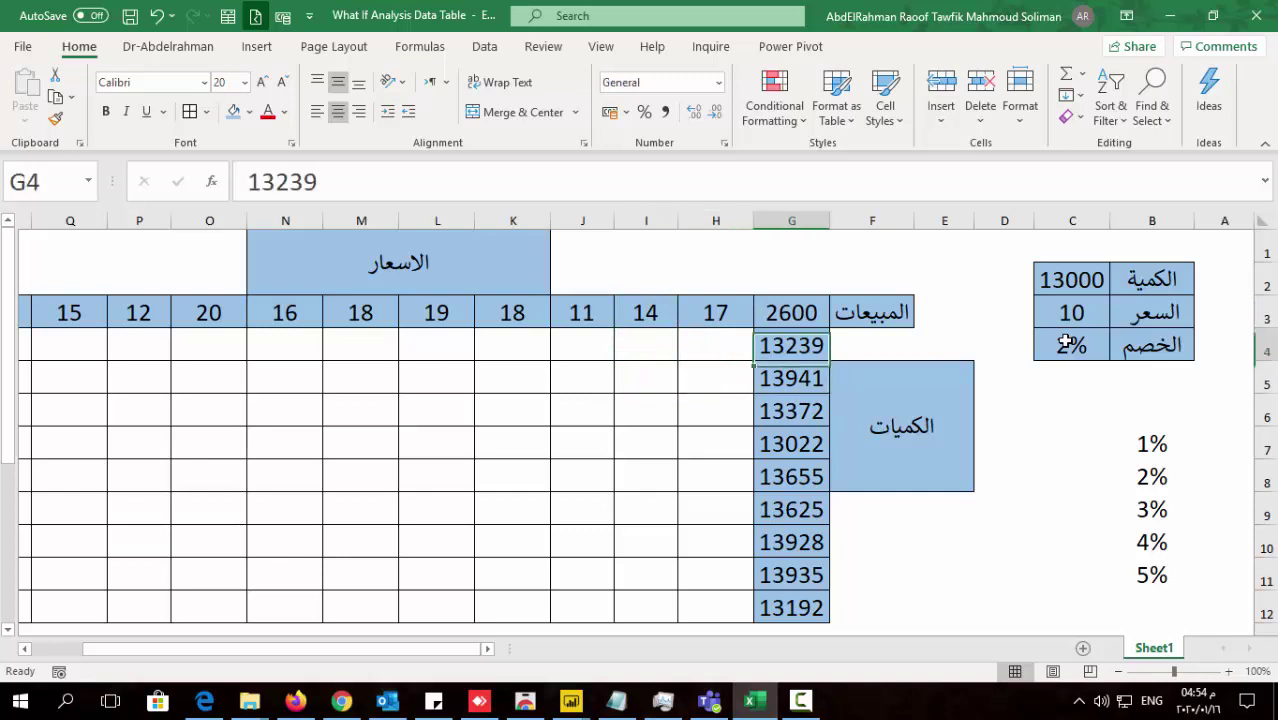
key("Left")
key("Left")
key("Left")
key("Right")
key("Right")
key("Right")
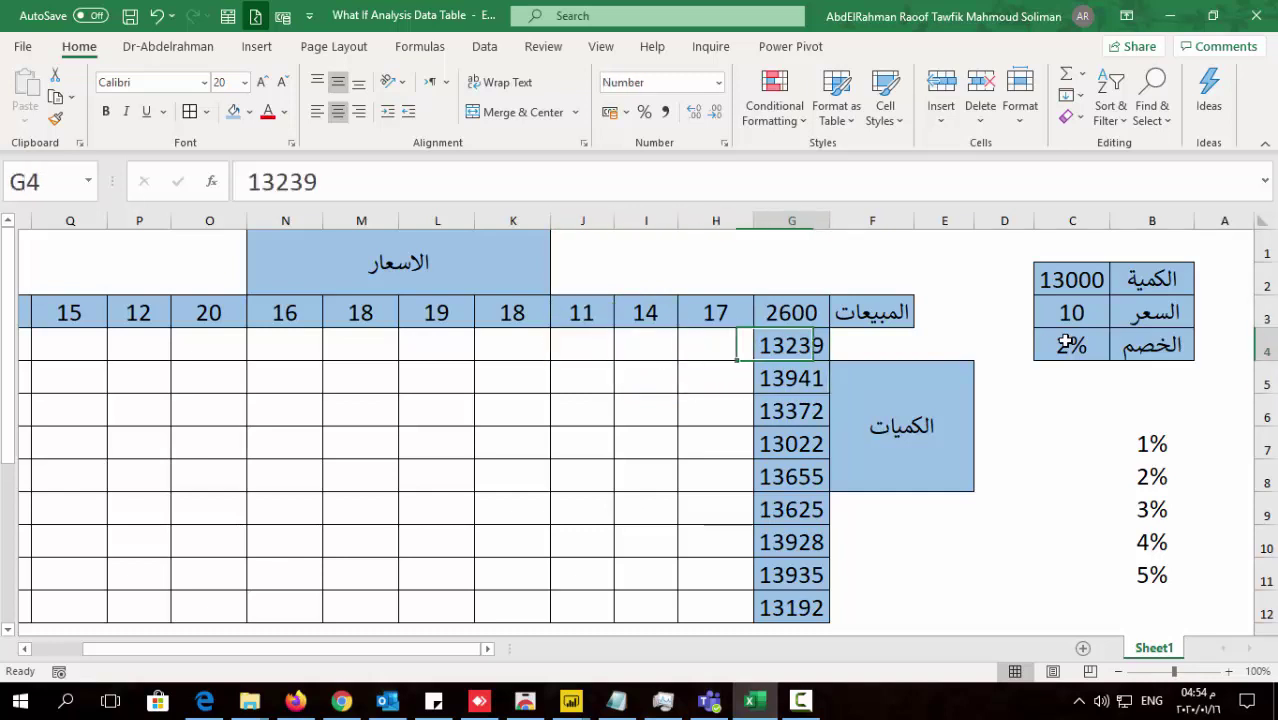
key("Down")
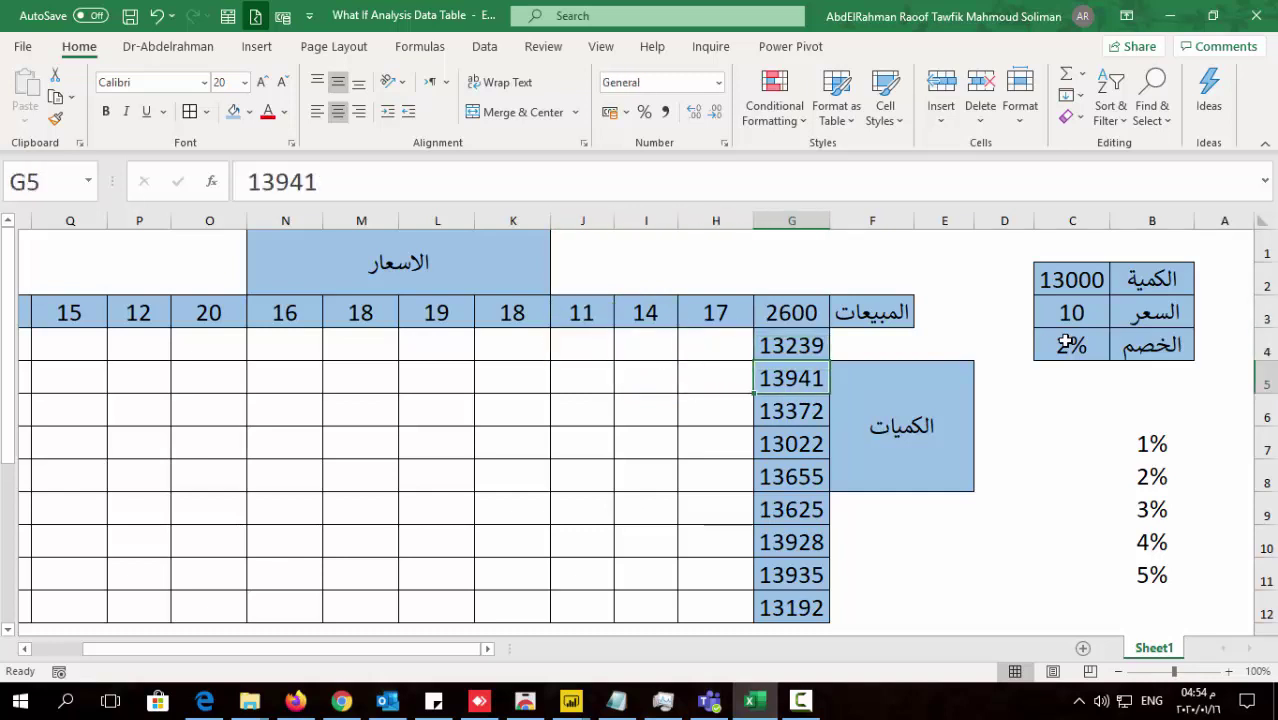
key("Up")
key("Up")
key("Left")
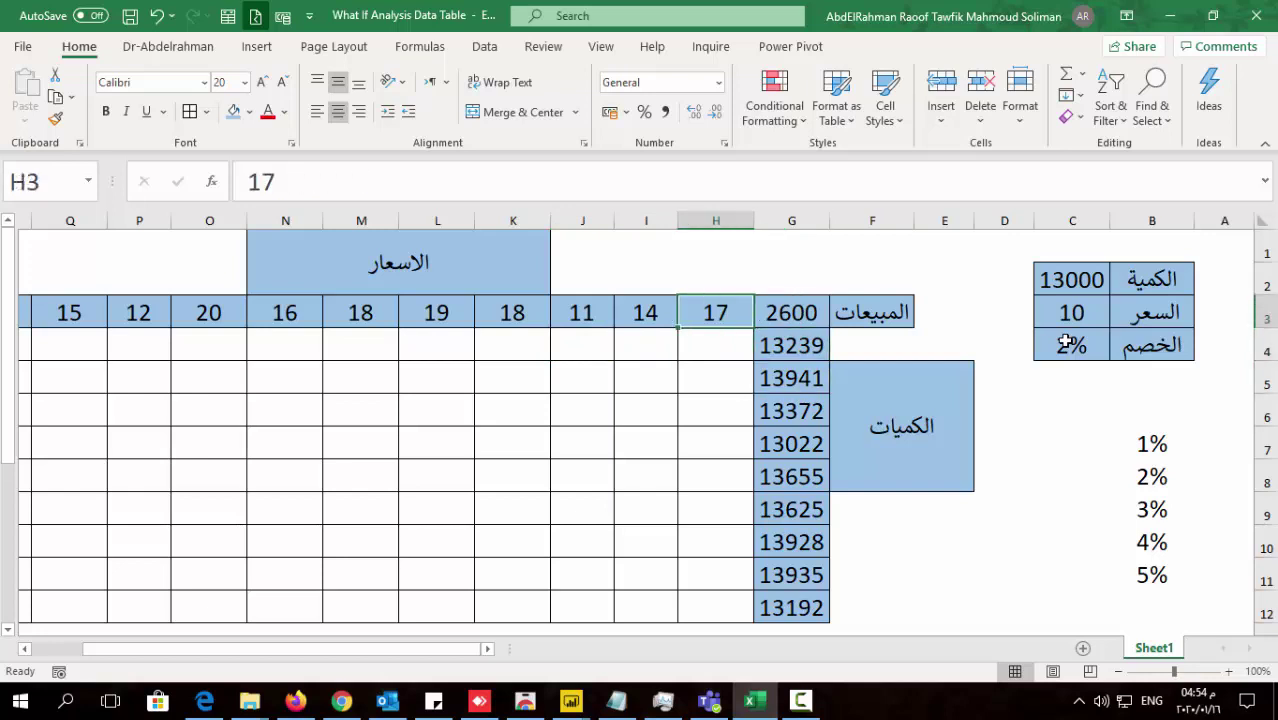
key("Right")
key("Right")
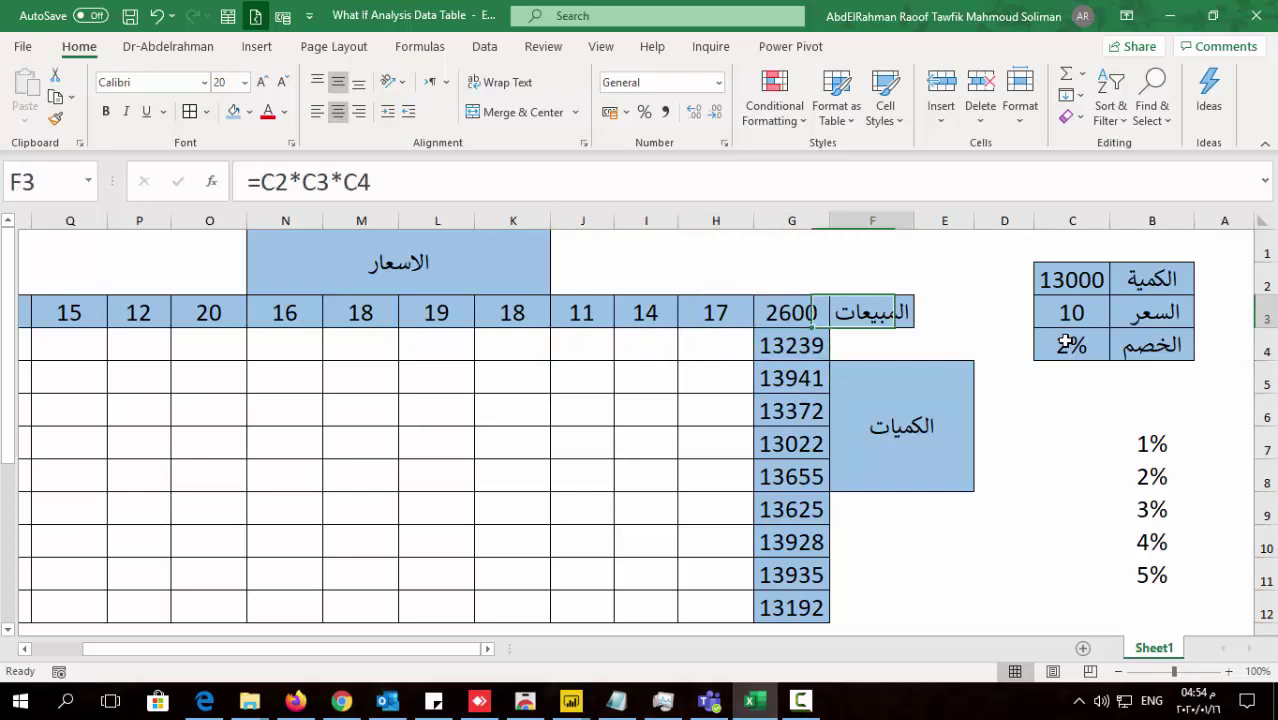
key("Left")
key("Down")
key("Down")
key("Down")
key("Left")
key("Down")
key("Right")
key("Down")
key("Down")
key("Down")
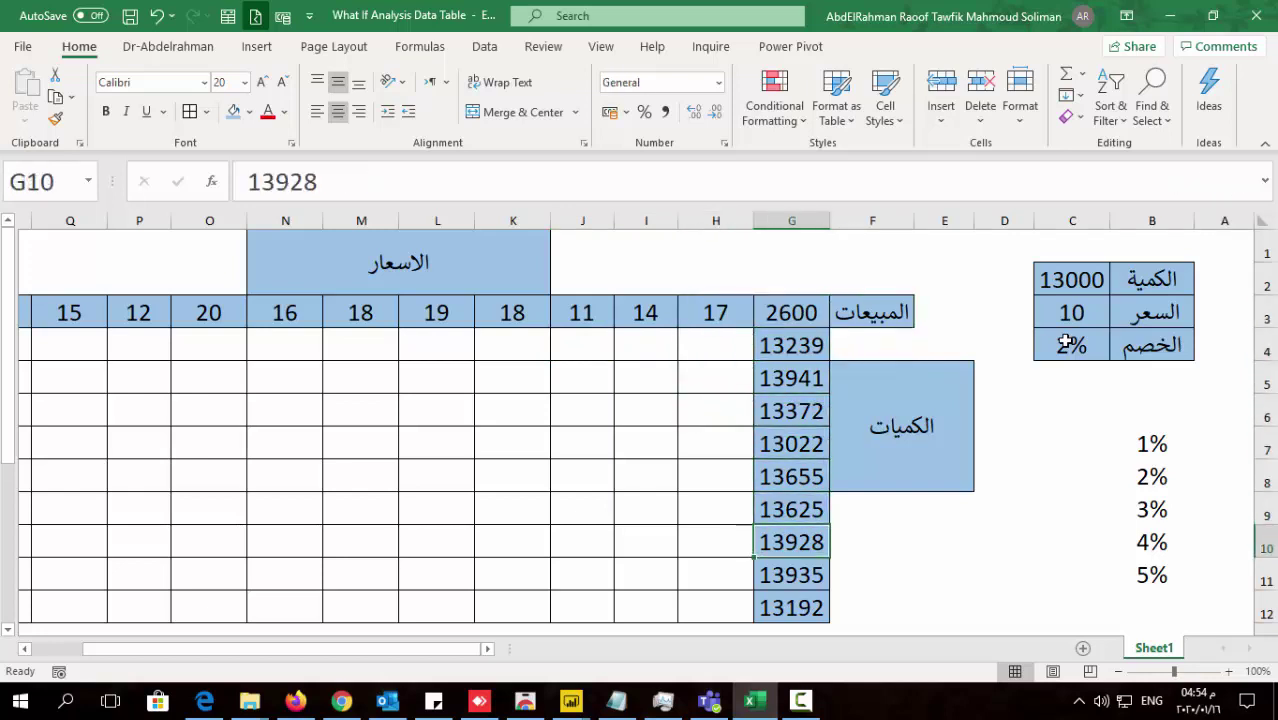
key("Down")
key("Down")
left_click(716, 313)
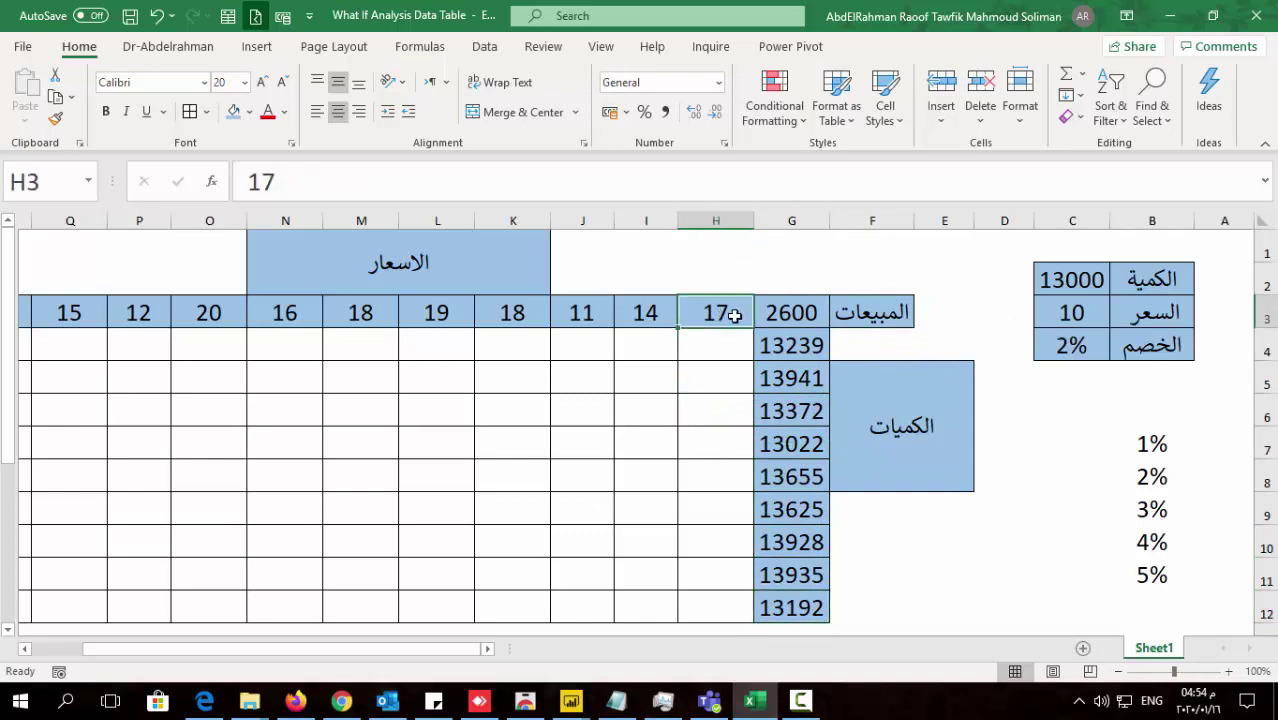
left_click_drag(728, 313, 358, 312)
left_click(790, 348)
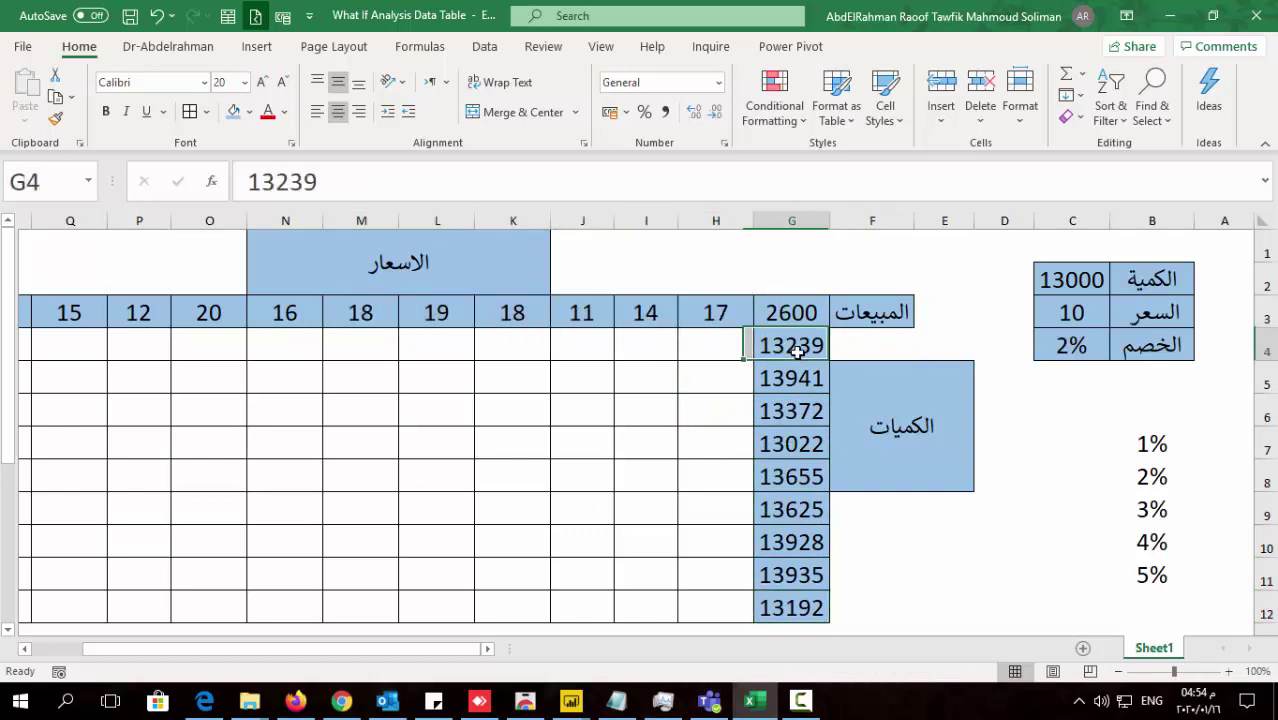
left_click(1084, 347)
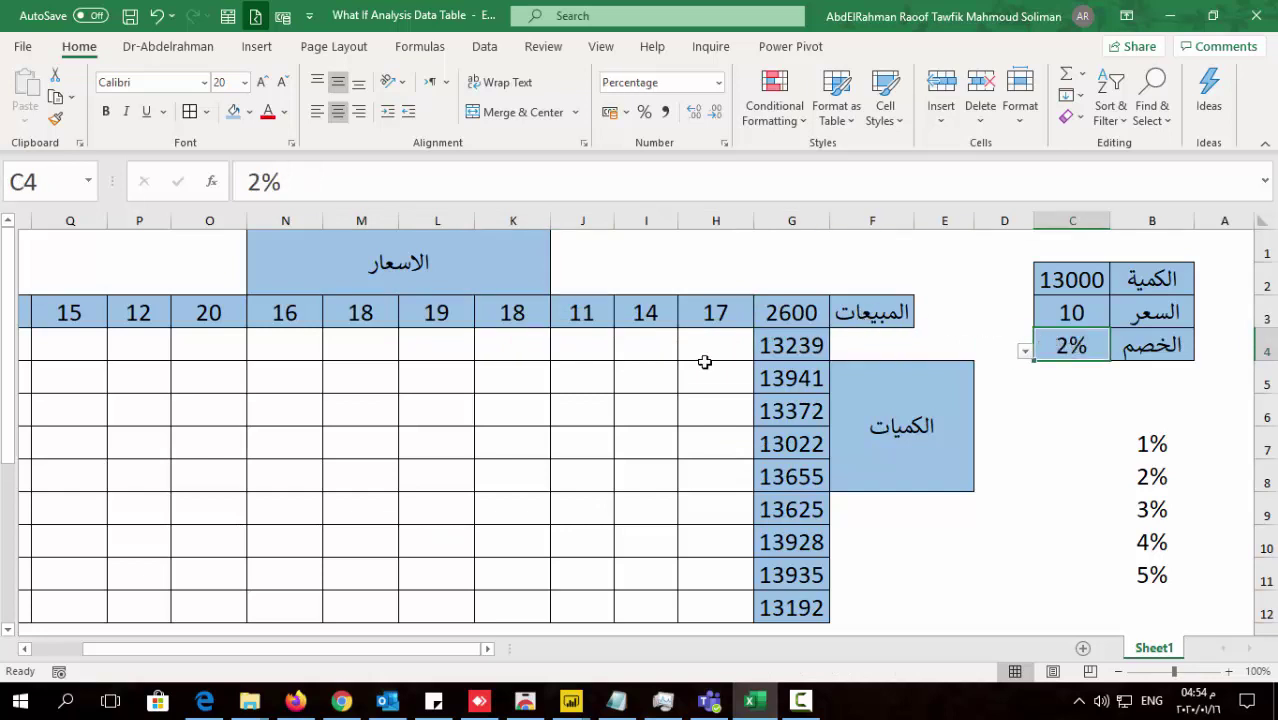
left_click(786, 318)
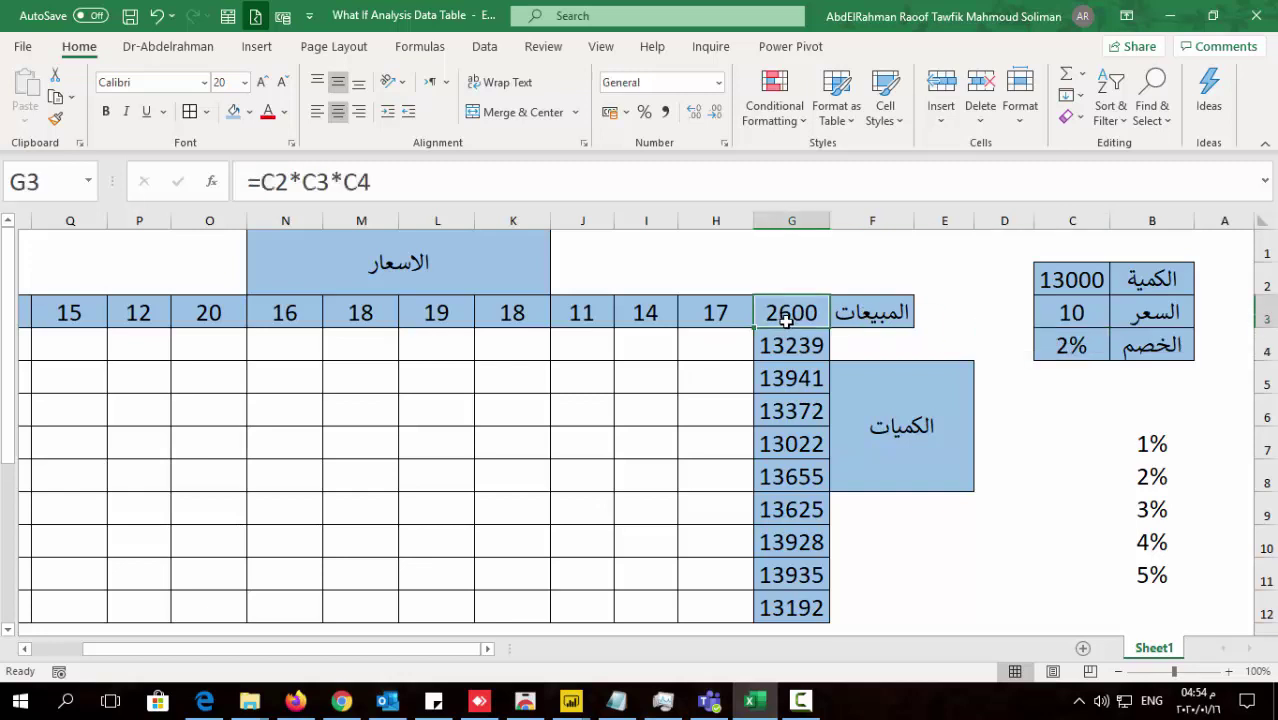
left_click_drag(715, 313, 268, 312)
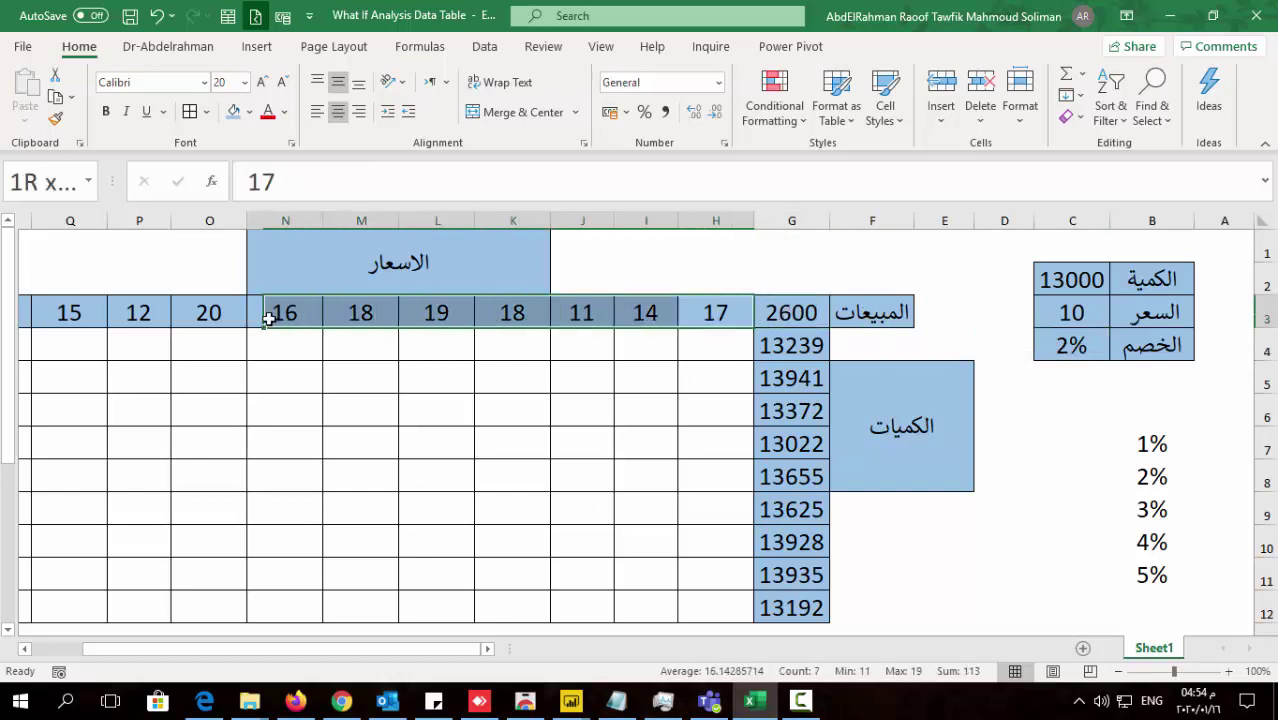
left_click(780, 316)
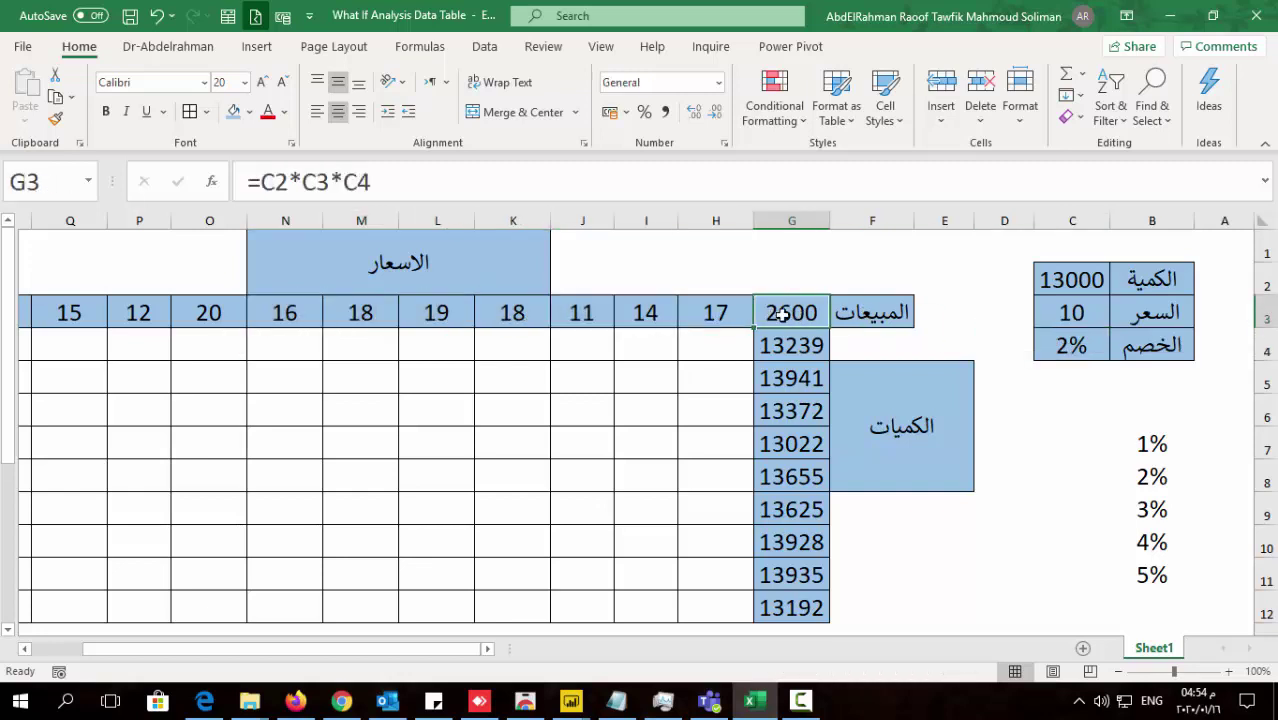
left_click_drag(780, 343, 779, 609)
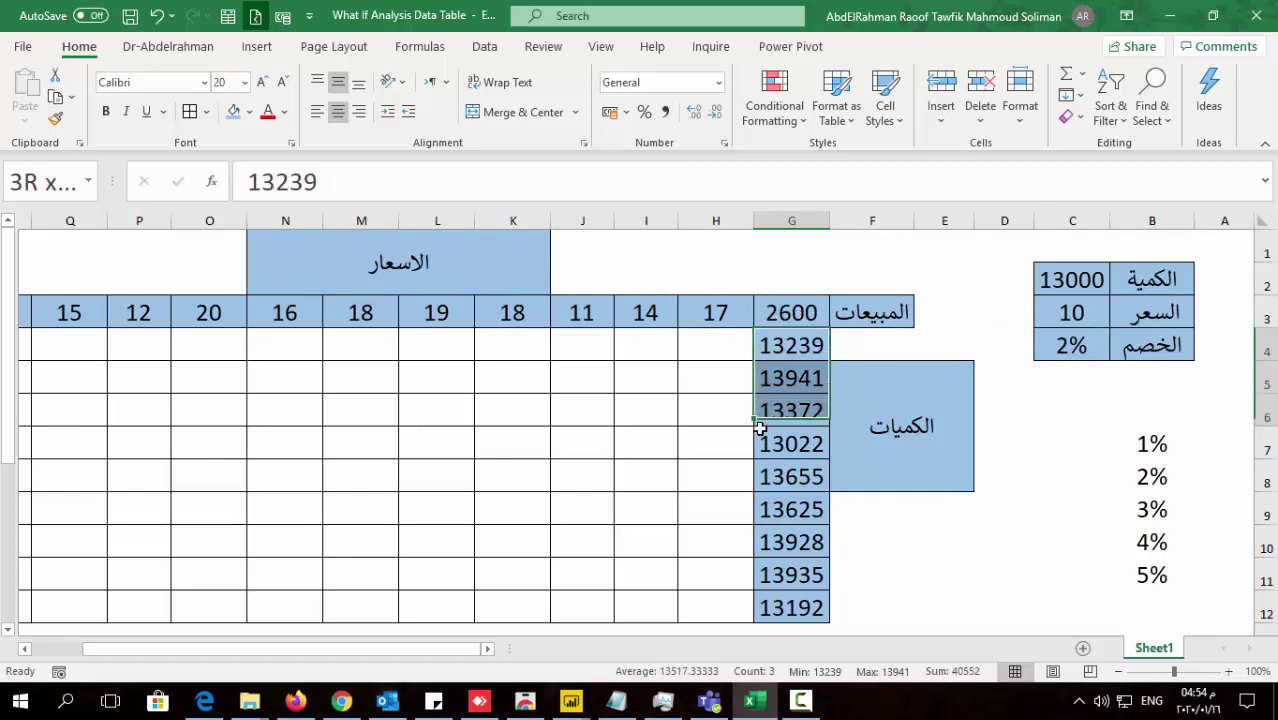
left_click(815, 308)
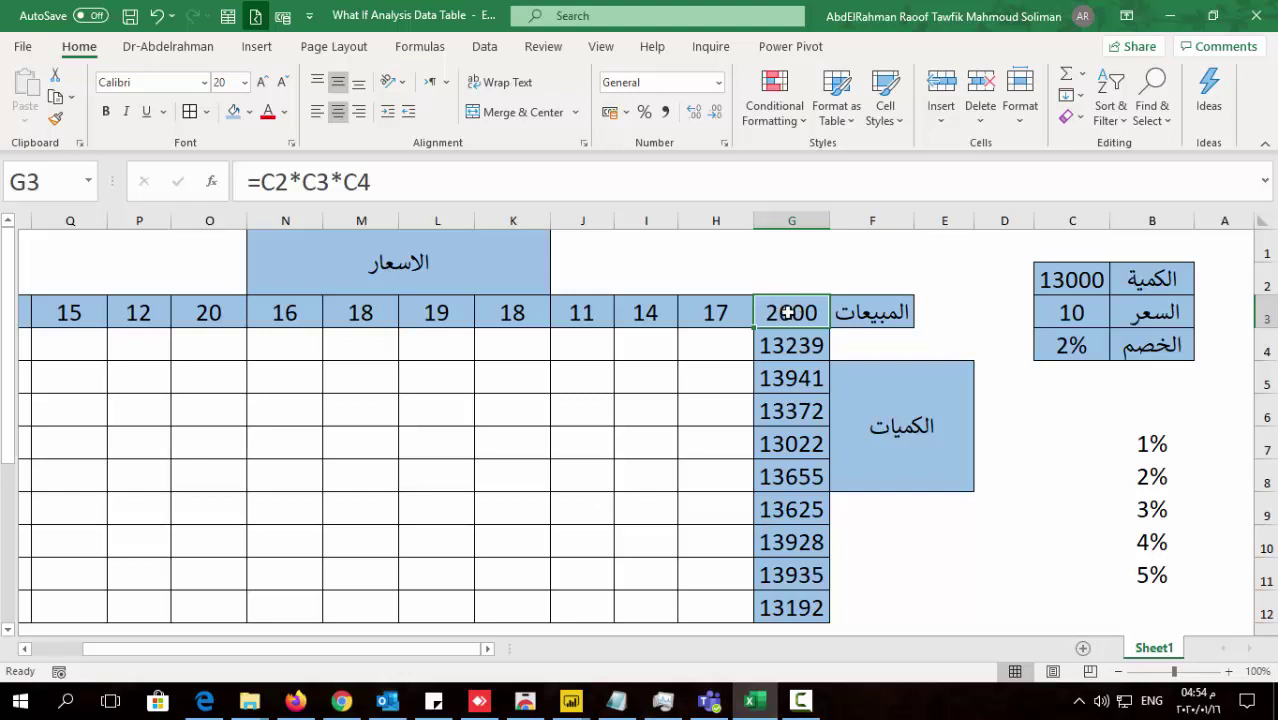
Select G3:R12, spanning the sales formula, price headers and quantity column
left_click_drag(792, 310, 289, 607)
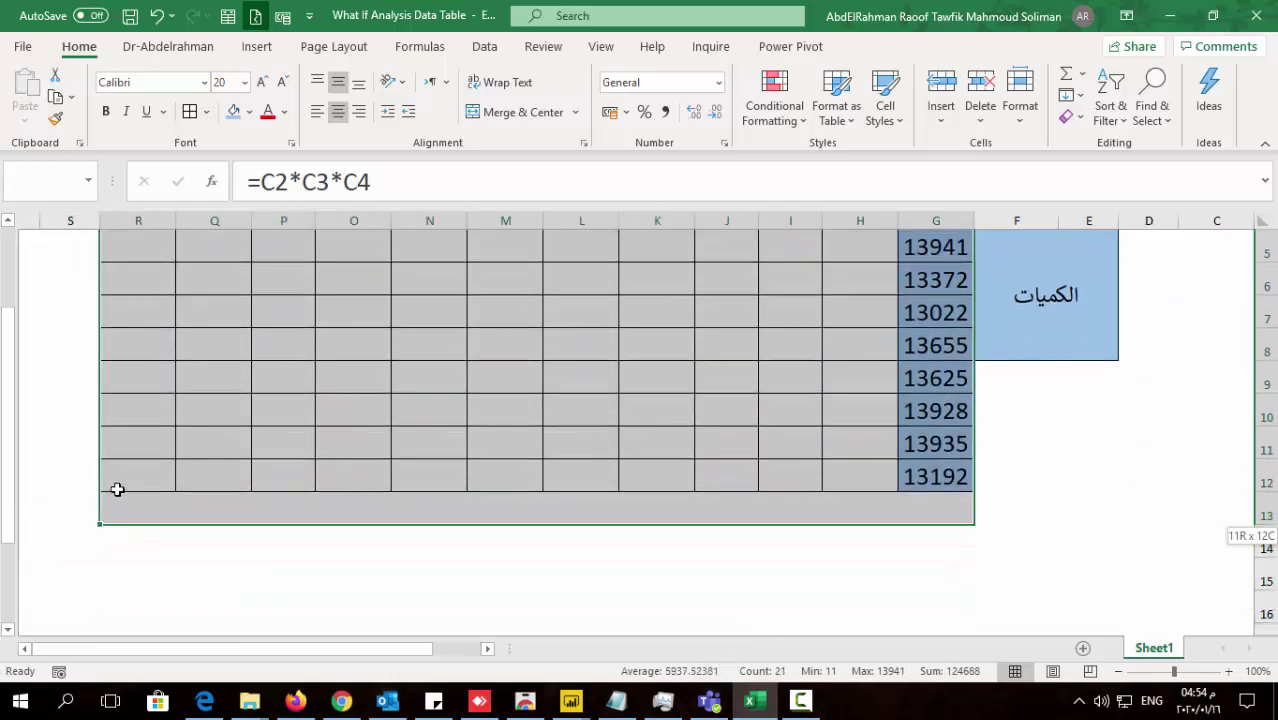
left_click_drag(289, 607, 173, 493)
scroll(173, 493, "up", 2)
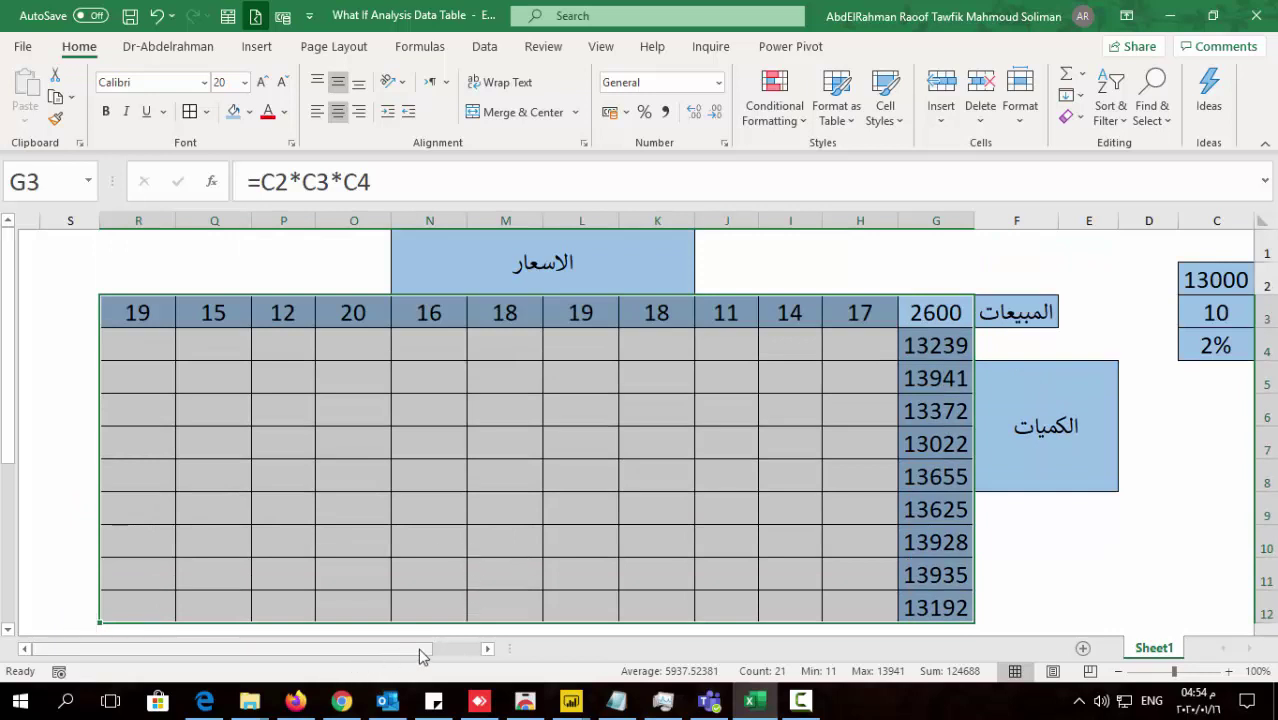
left_click(484, 651)
left_click(484, 651)
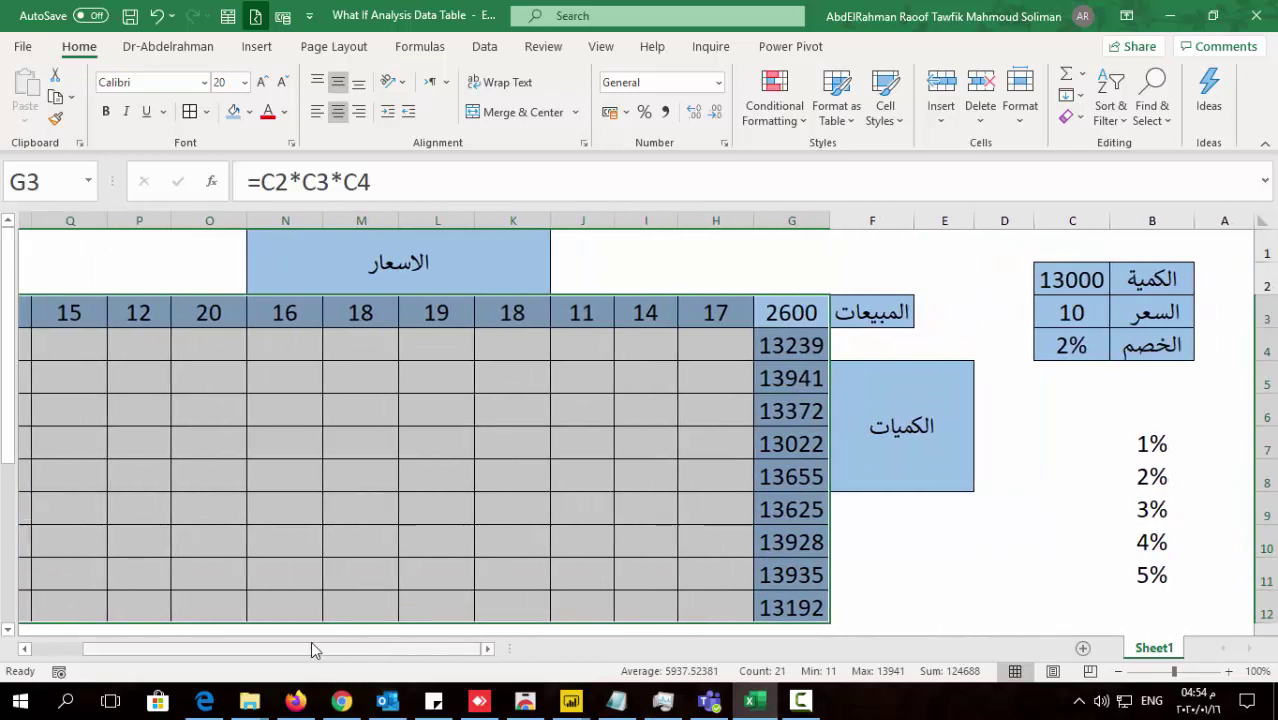
left_click(25, 649)
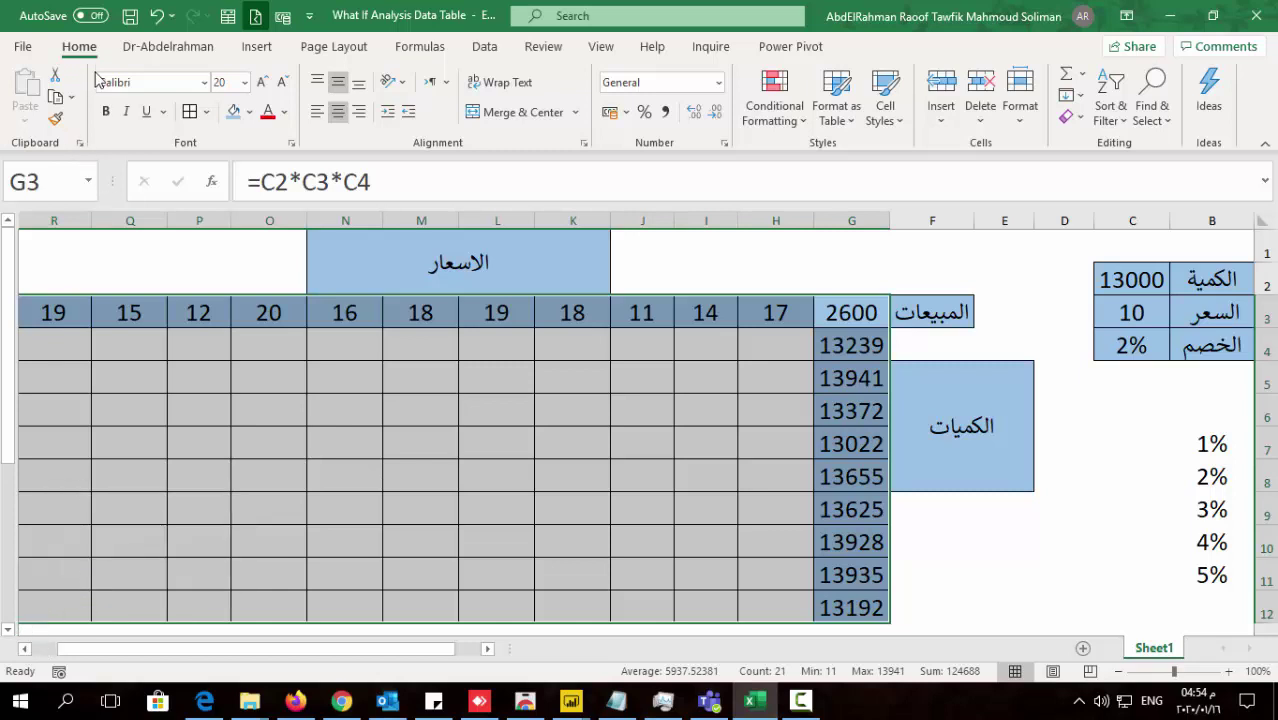
Create a What-If Data Table with row input cell C3 and column input cell C2
left_click(484, 52)
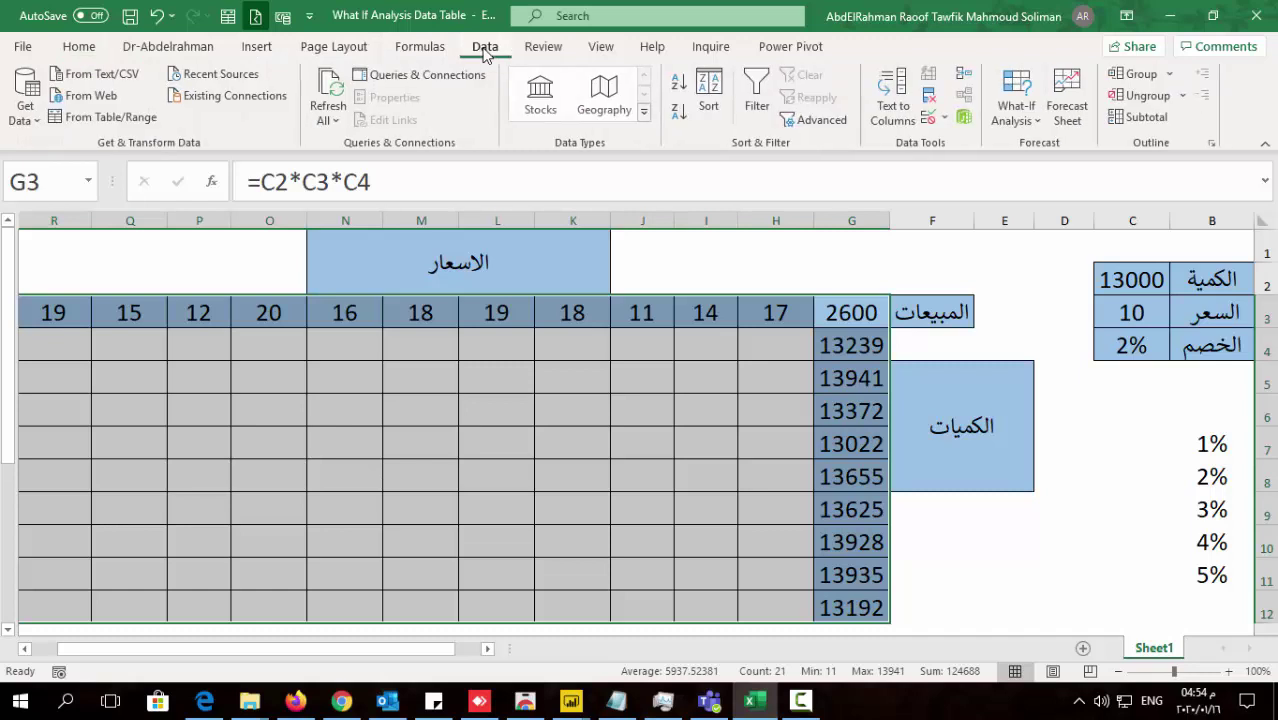
left_click(1018, 118)
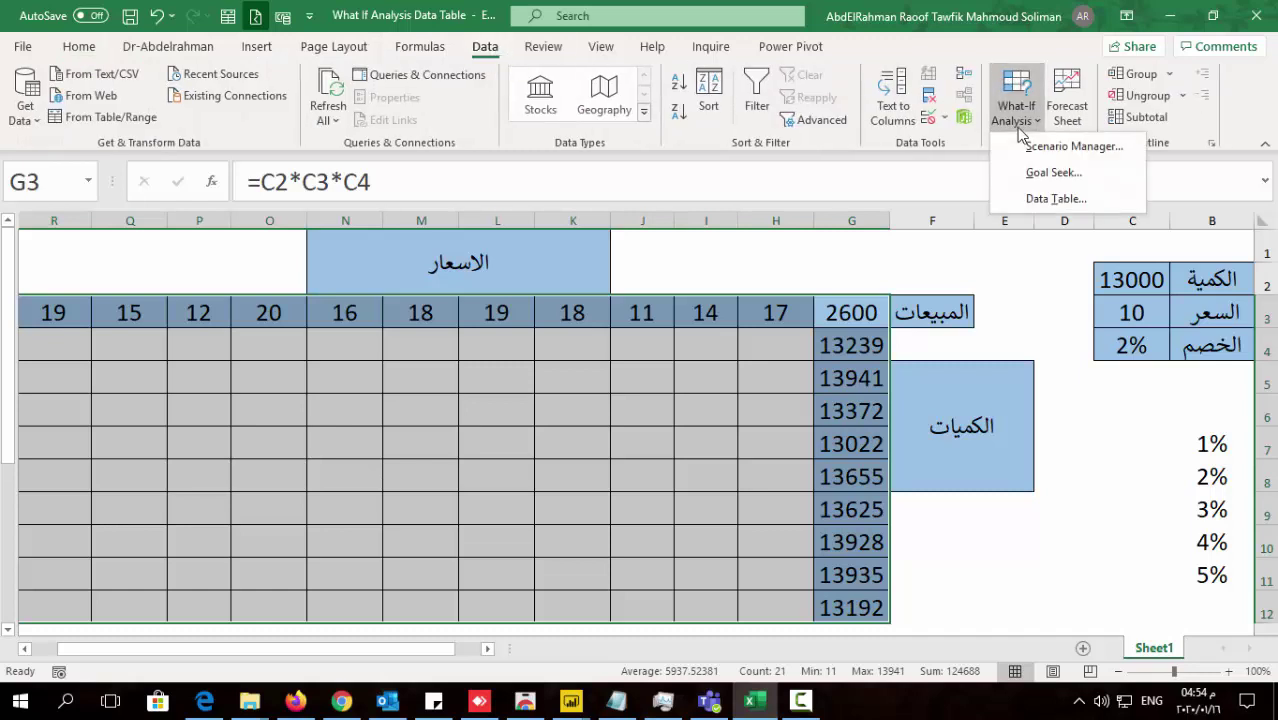
left_click(1055, 199)
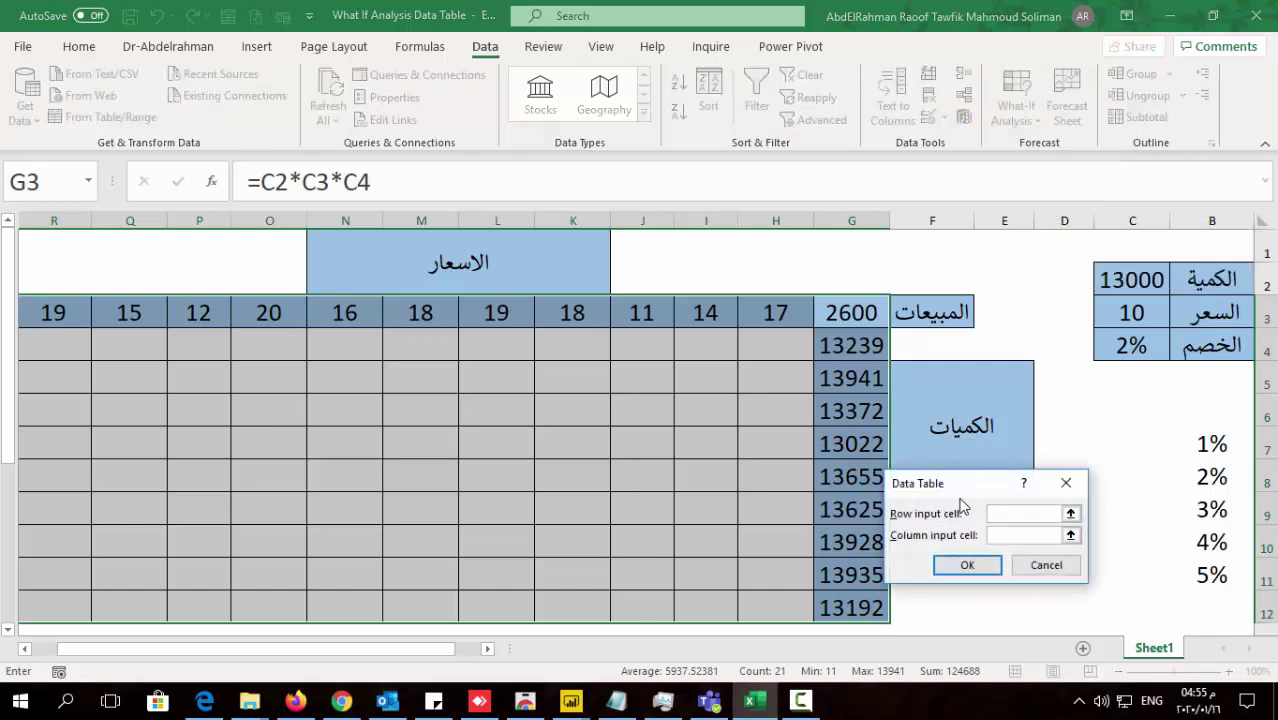
left_click_drag(951, 486, 624, 399)
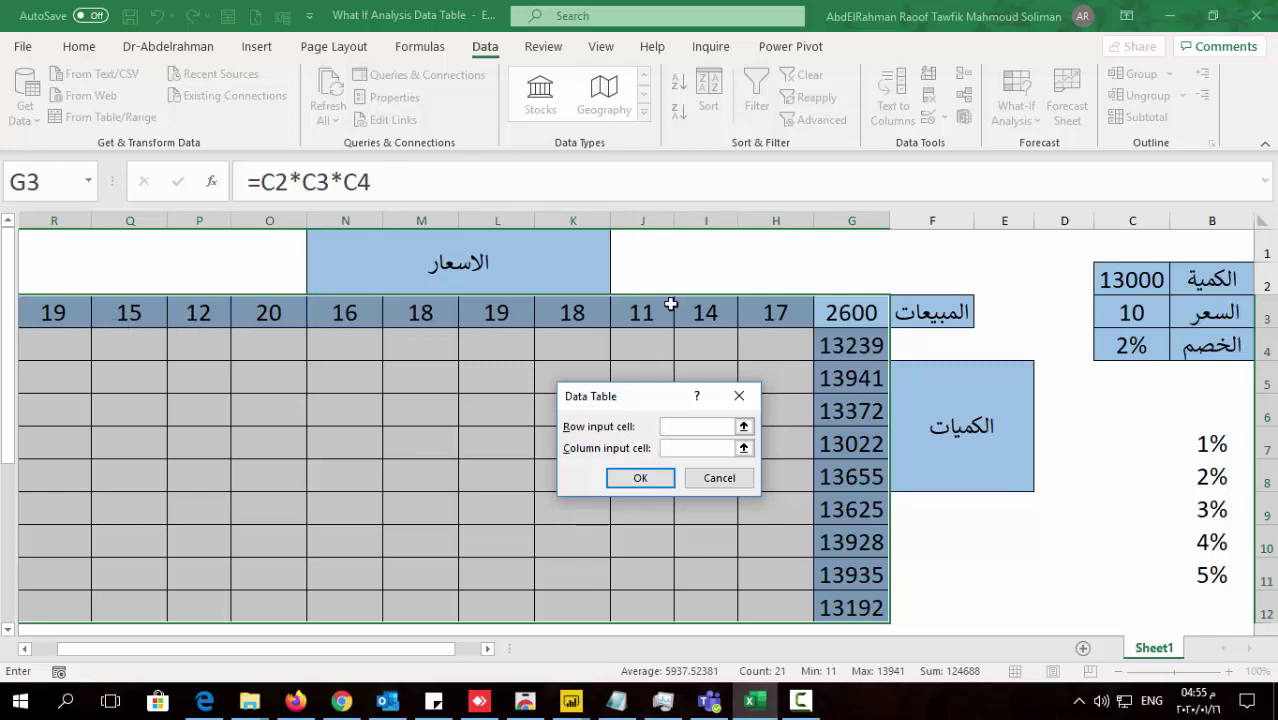
left_click(1131, 305)
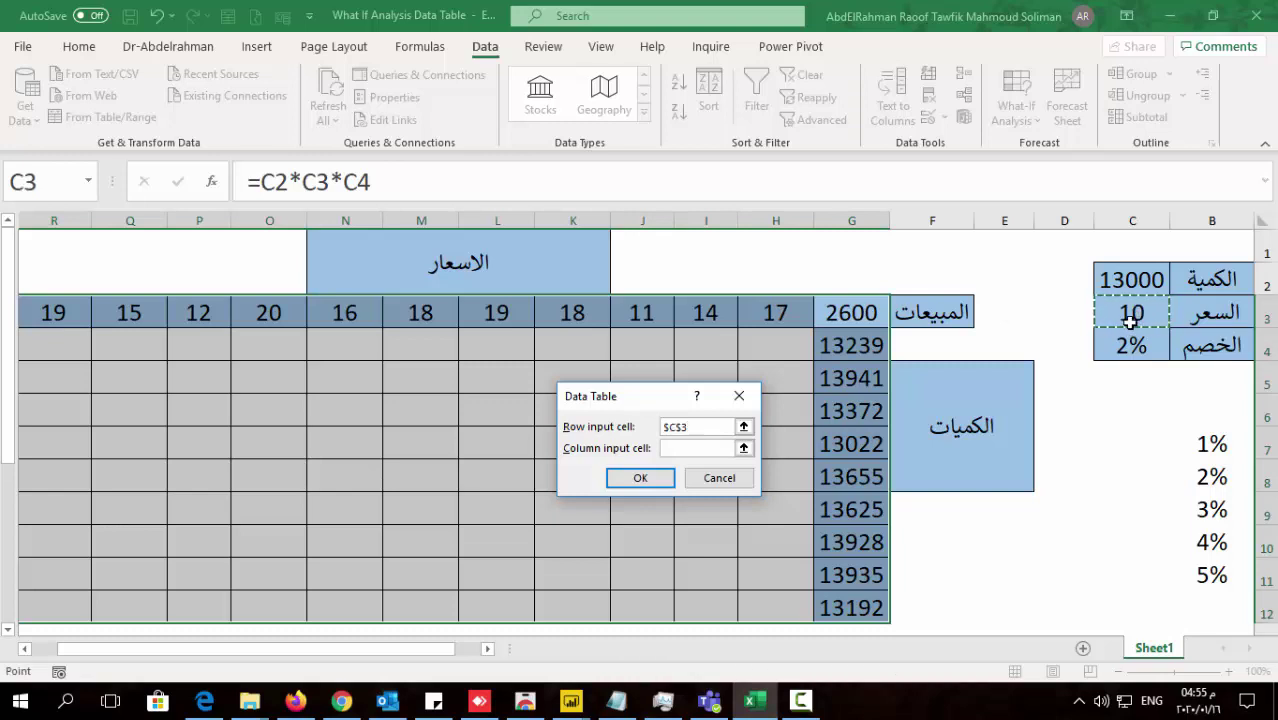
left_click(690, 450)
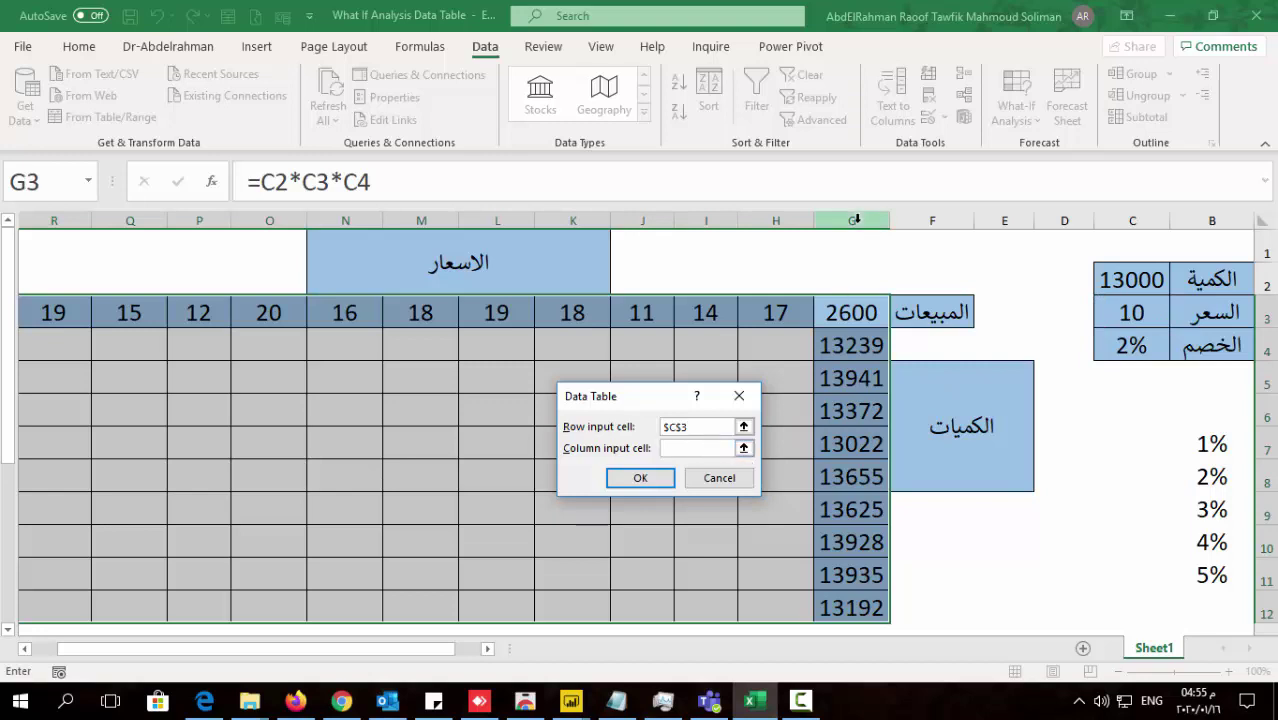
left_click(1116, 280)
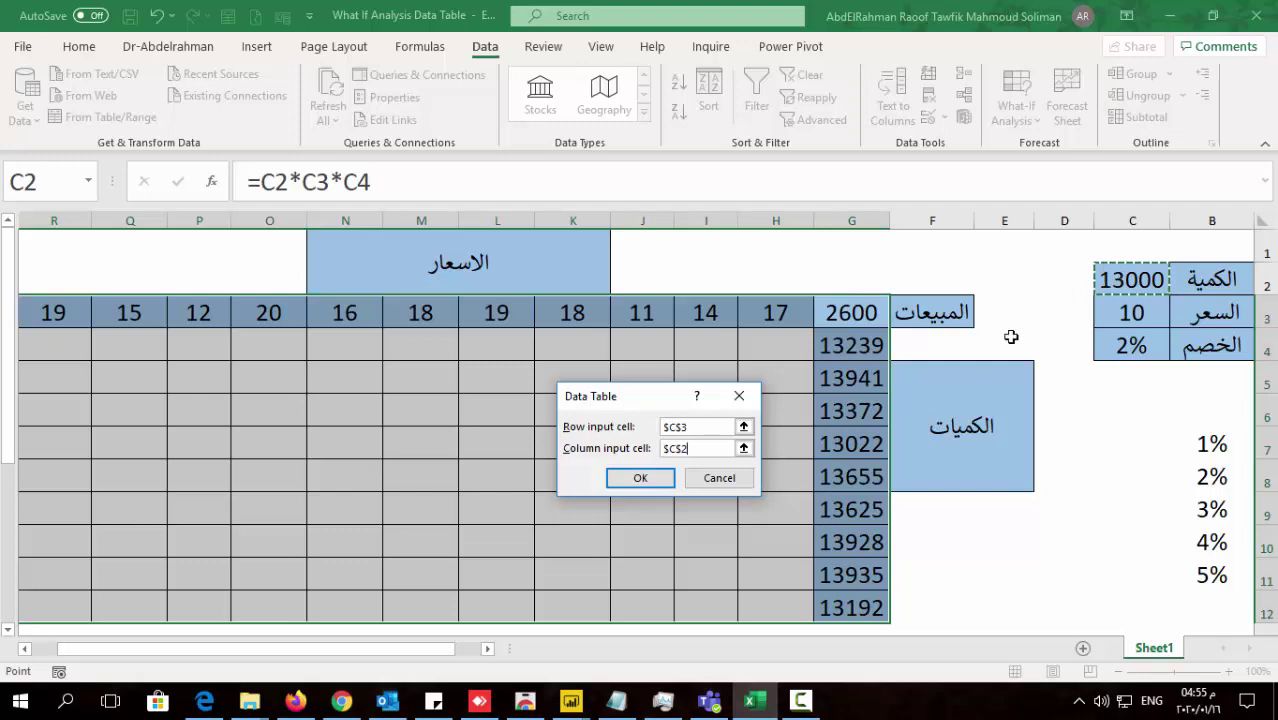
key("Return")
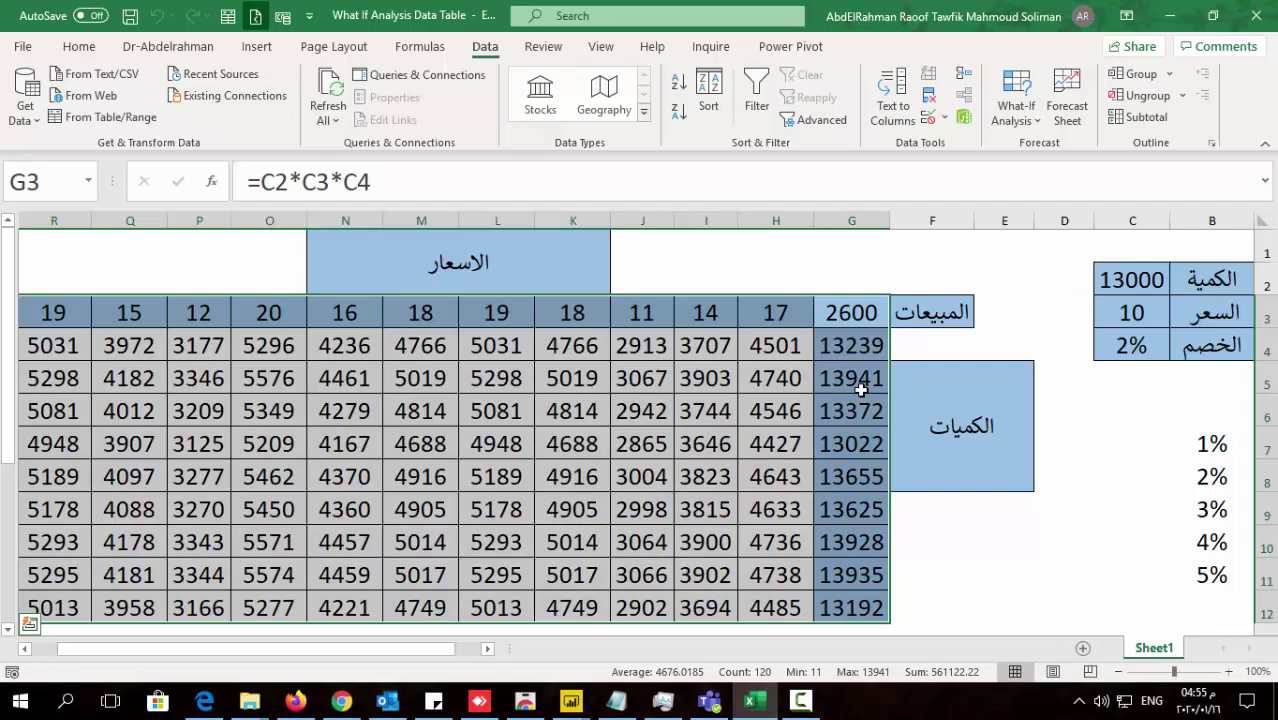
left_click(524, 466)
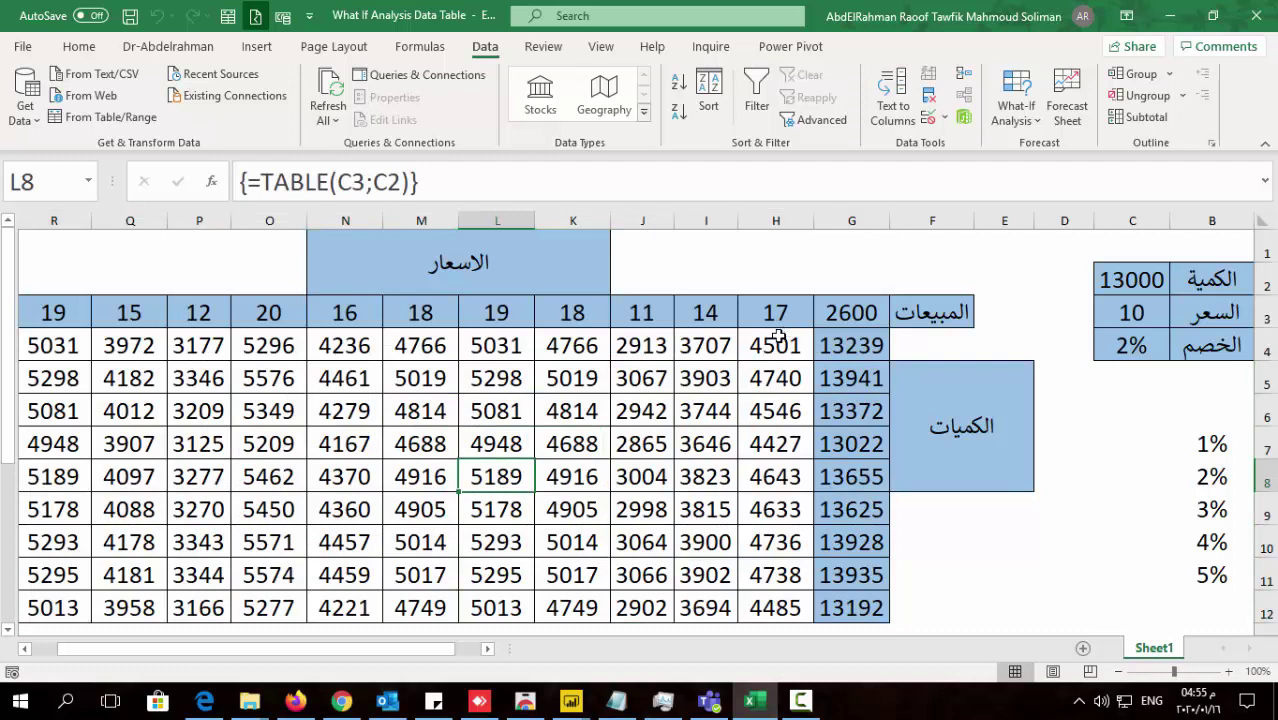
left_click(778, 340)
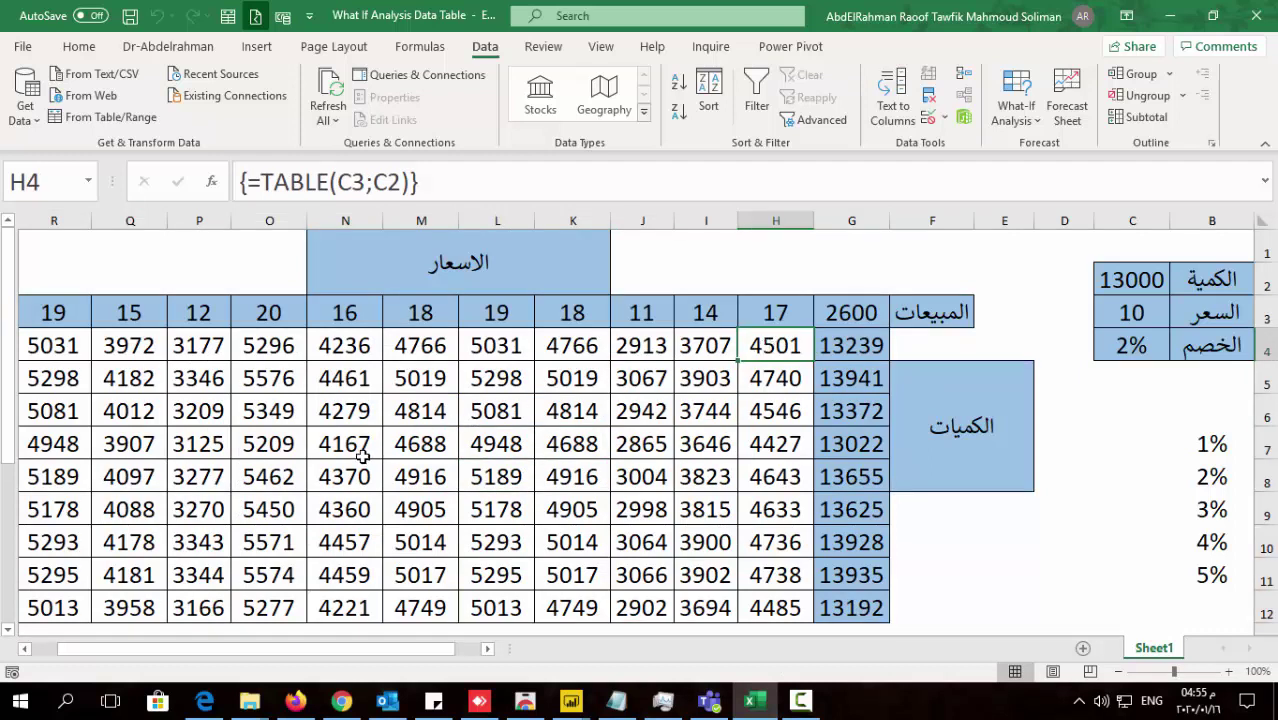
left_click_drag(770, 345, 305, 598)
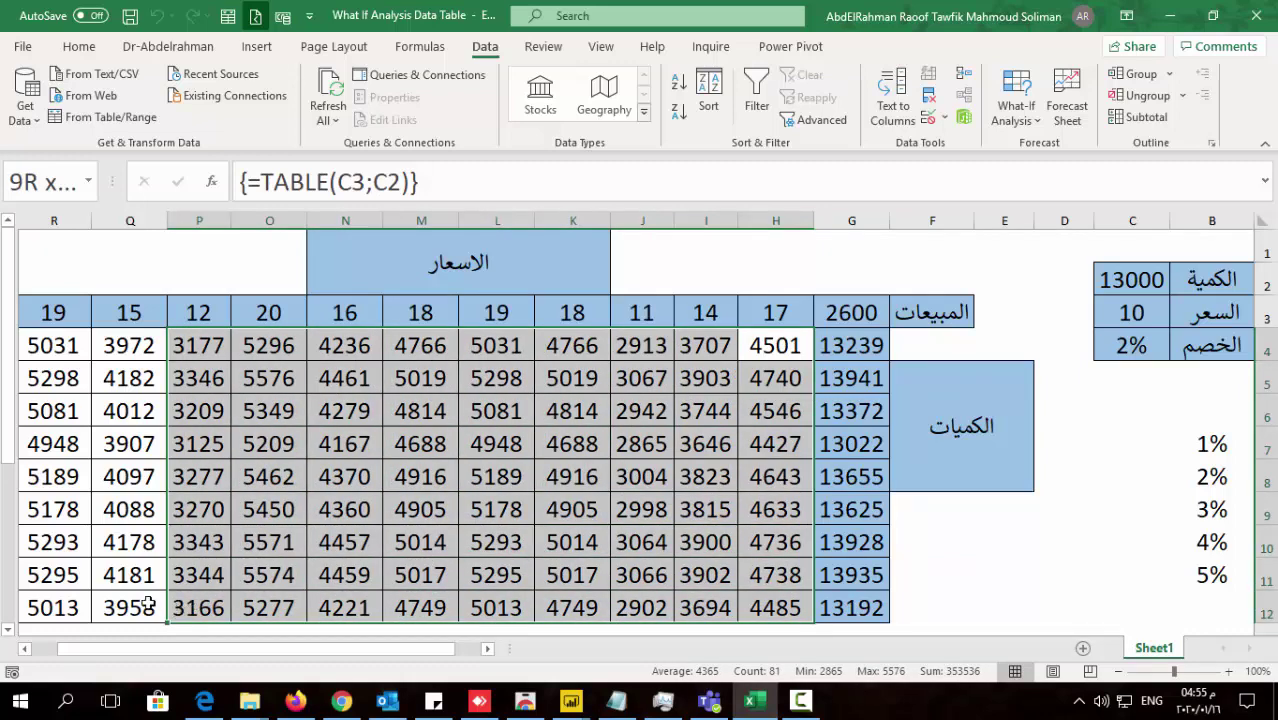
left_click_drag(305, 598, 110, 605)
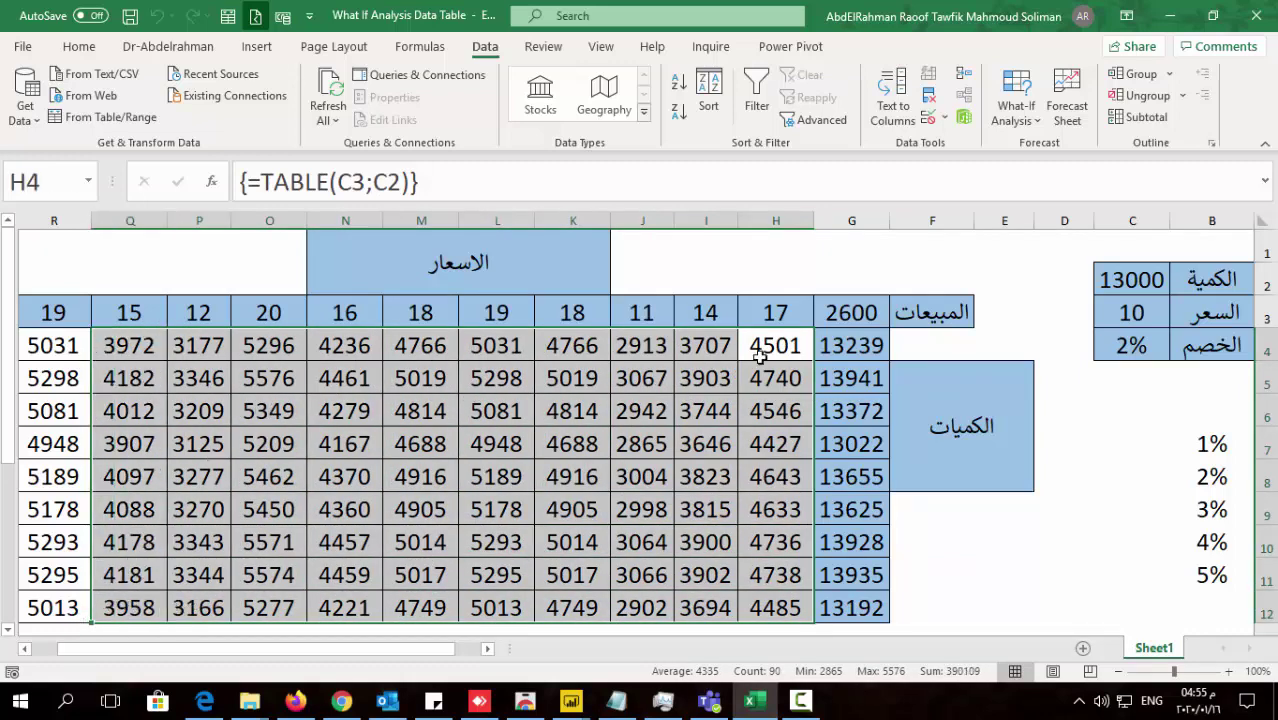
mouse_move(762, 350)
left_mouse_down()
mouse_move(466, 518)
mouse_move(217, 590)
left_mouse_up()
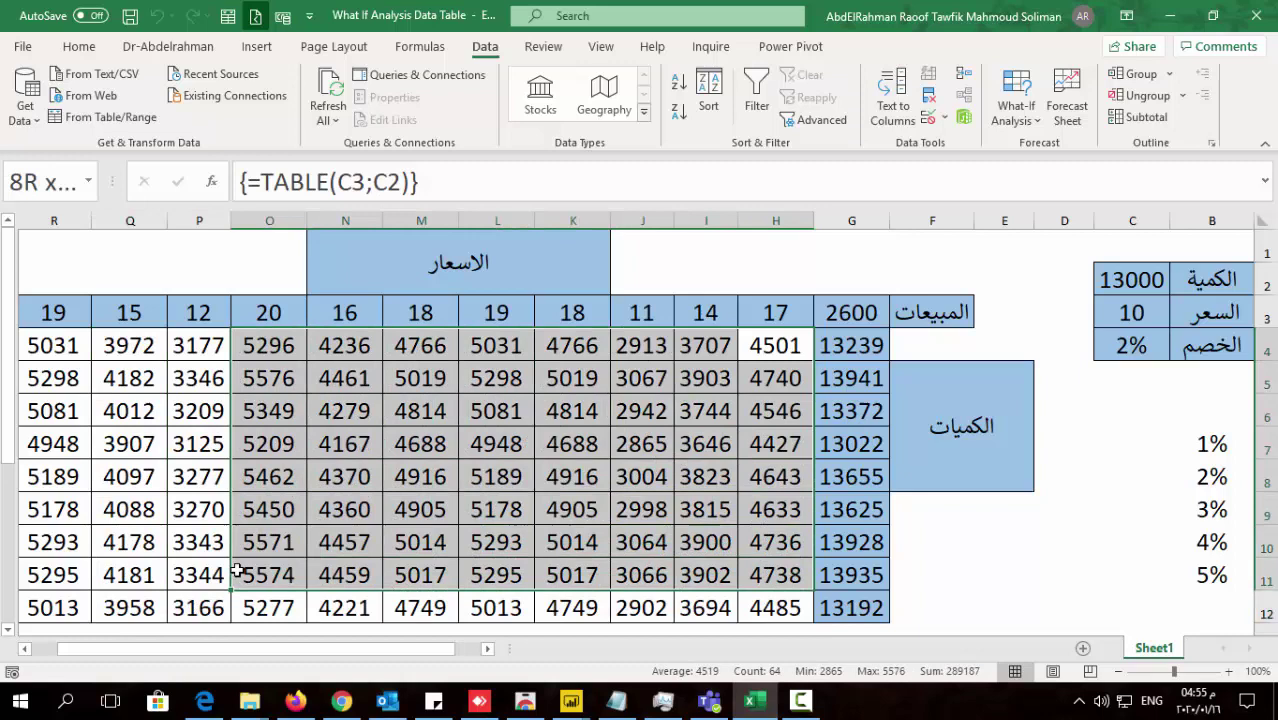
left_click(563, 478)
Set the discount to 1% and check the recalculated values in G3, G4, J3 and G5
left_click(1130, 340)
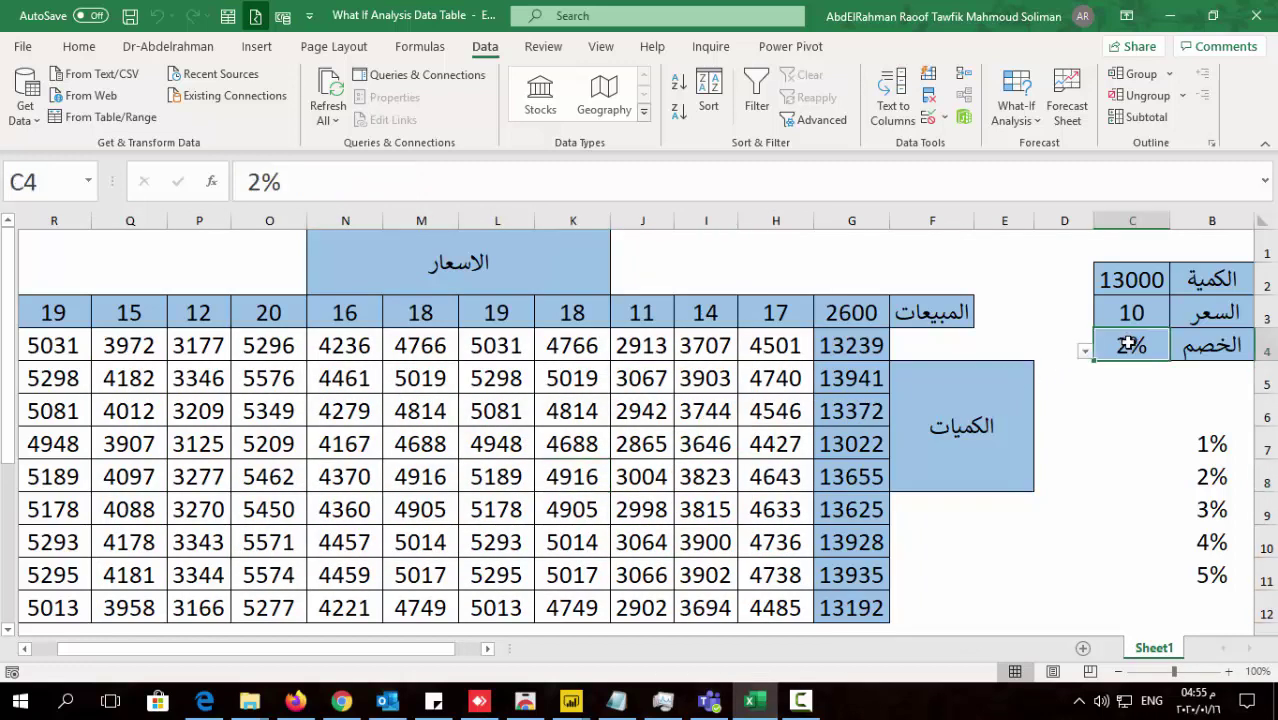
left_click(1087, 352)
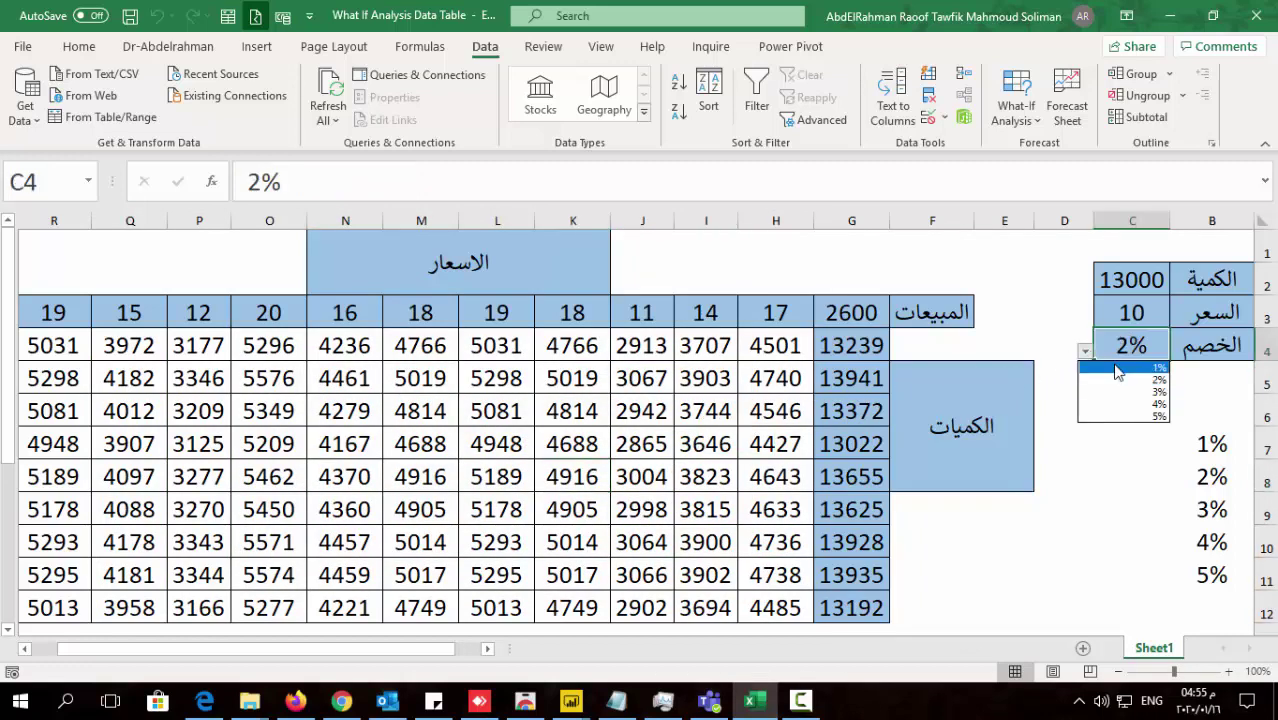
left_click(1110, 368)
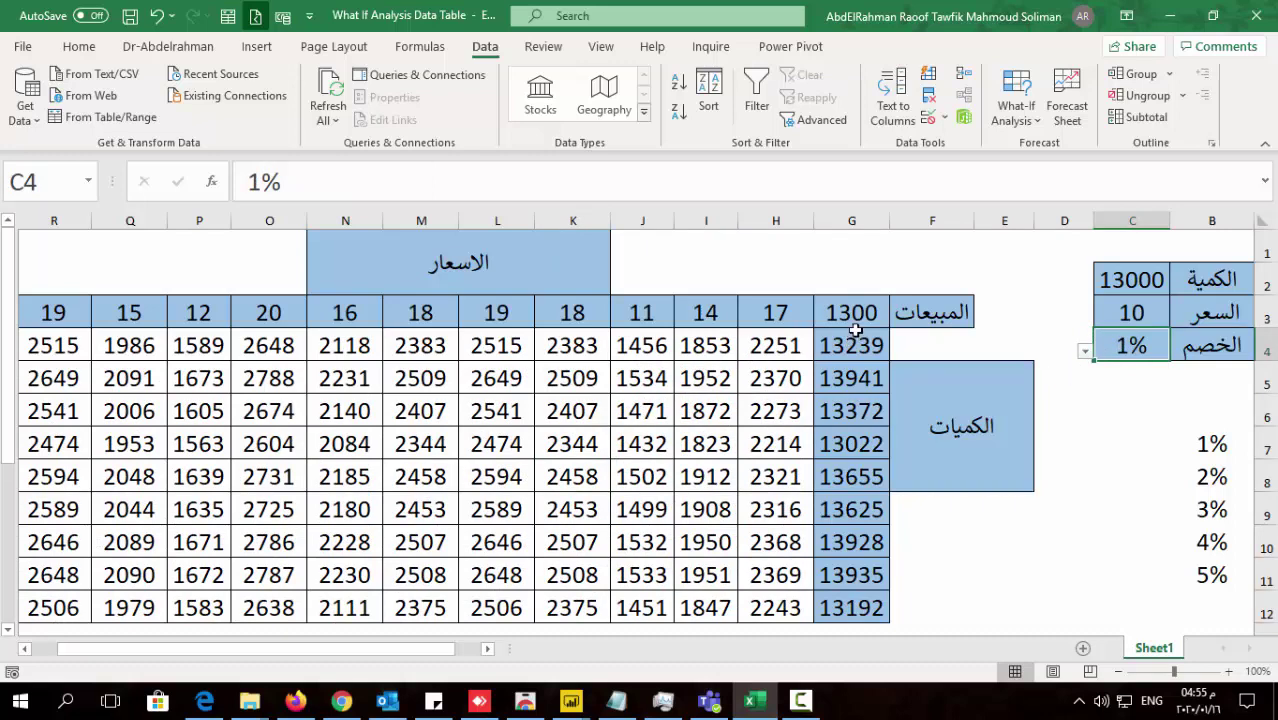
left_click(855, 318)
left_click(856, 340)
left_click(645, 313)
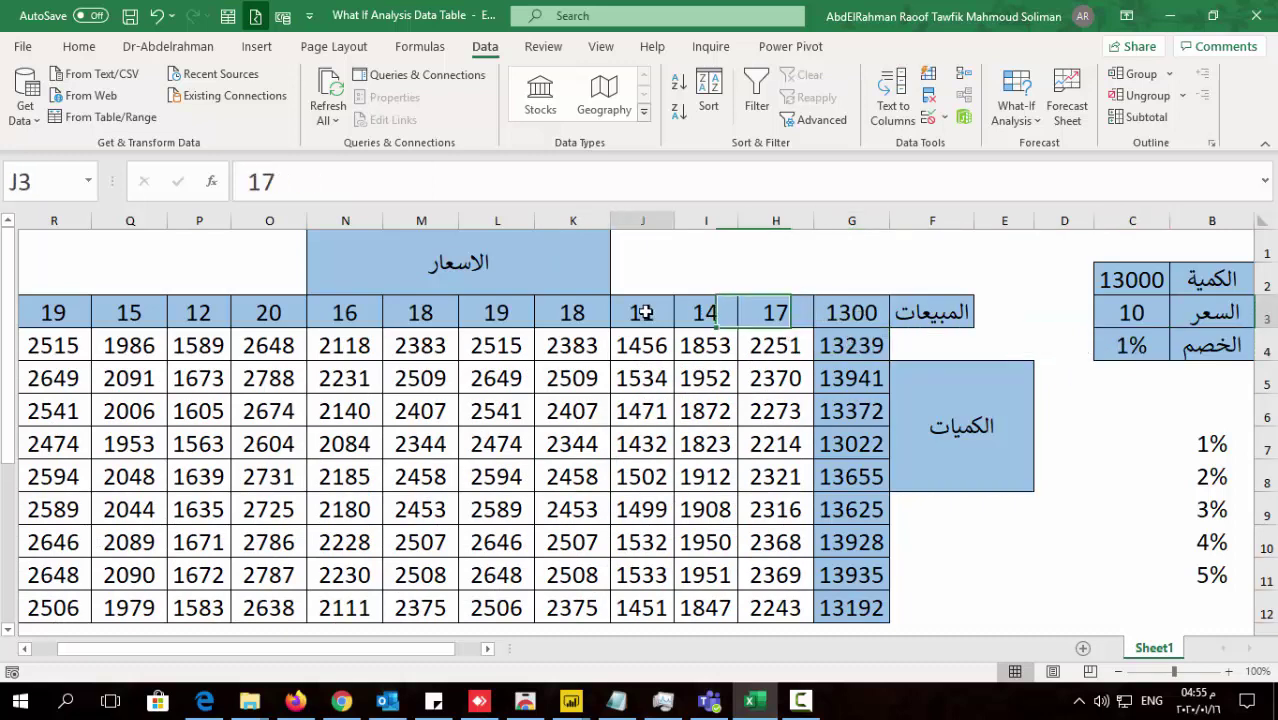
left_click(850, 378)
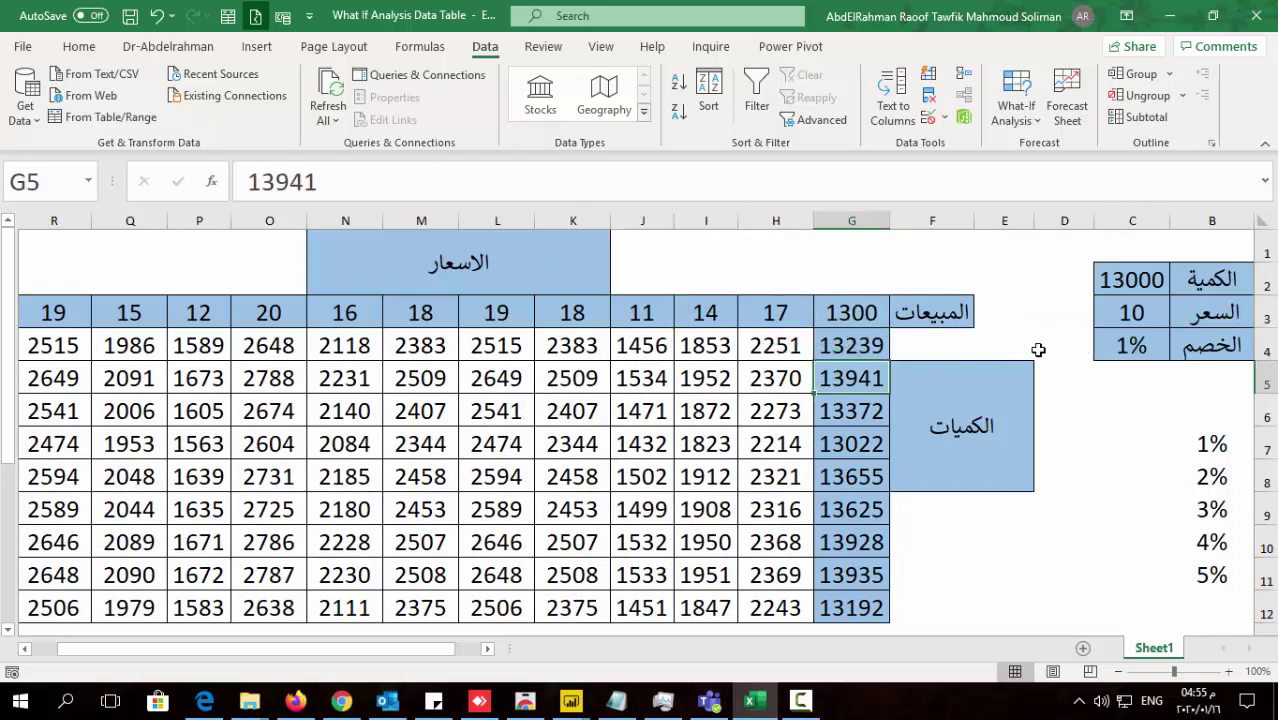
Switch the discount to 4%, then 3%, and inspect B7:B11 and K8's TABLE formula
left_click(1098, 346)
left_click(1085, 351)
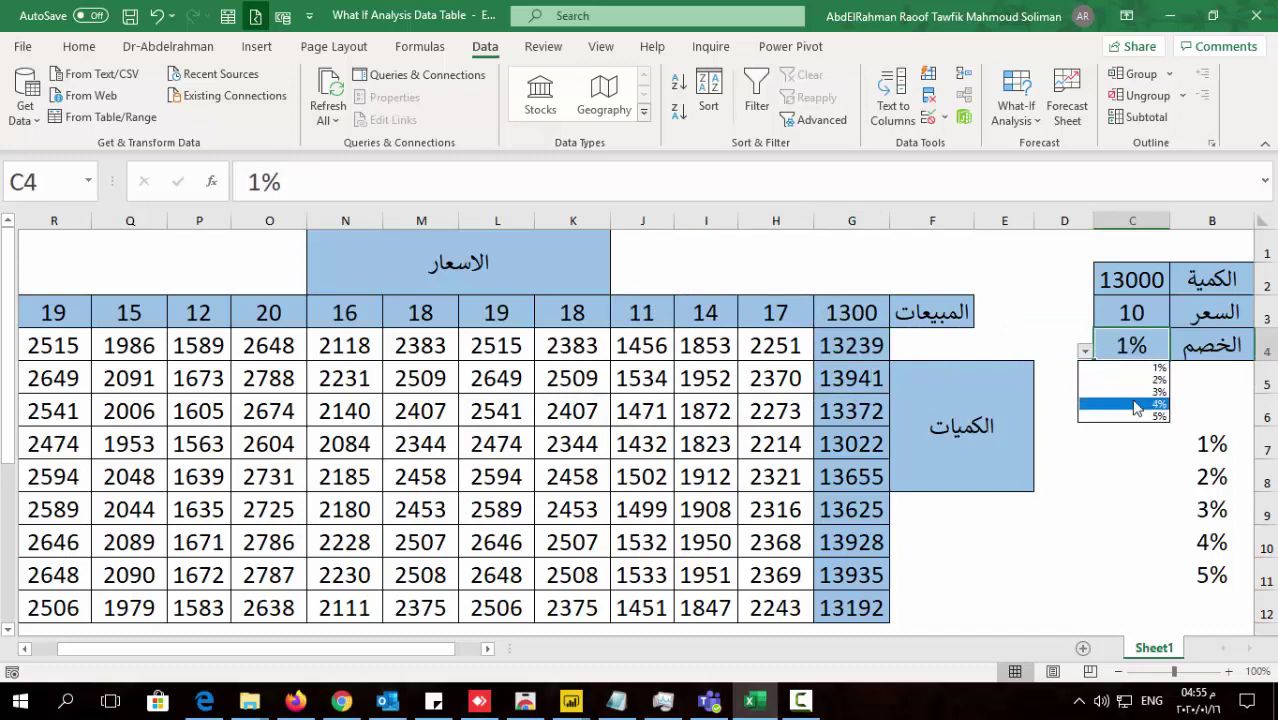
left_click(1137, 405)
left_click(1082, 345)
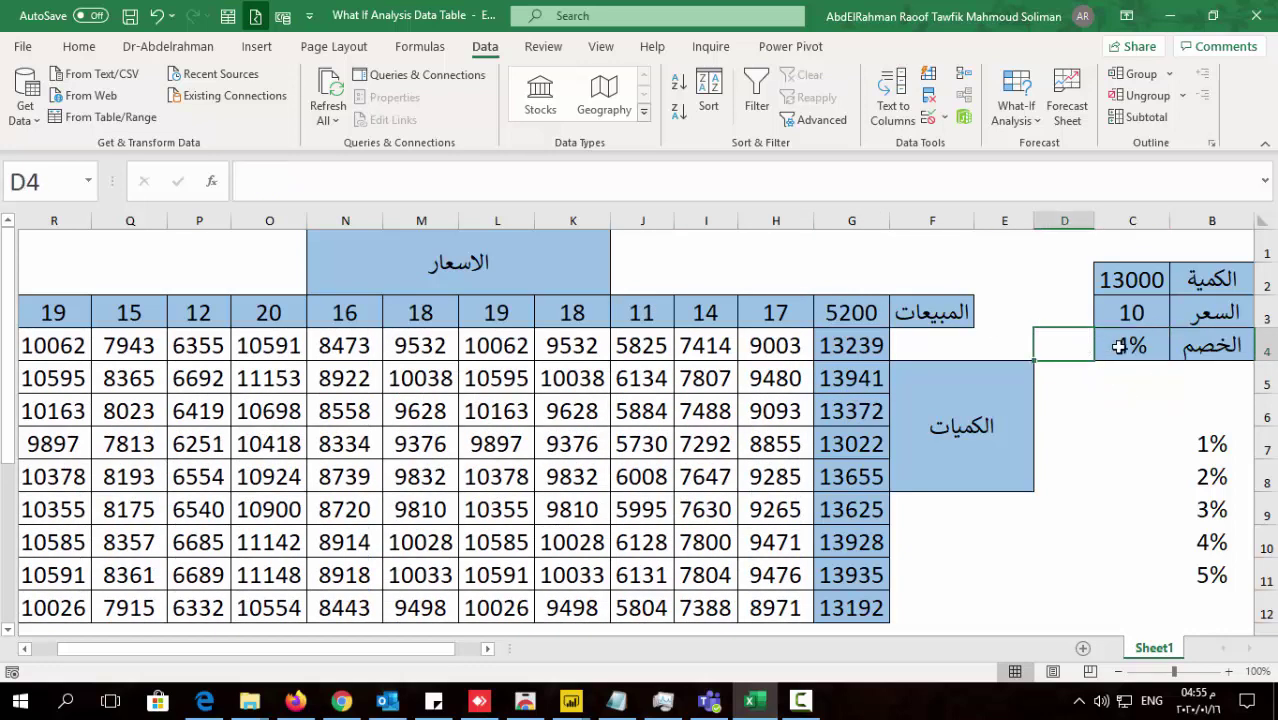
left_click(1118, 346)
left_click(1085, 351)
left_click(1130, 390)
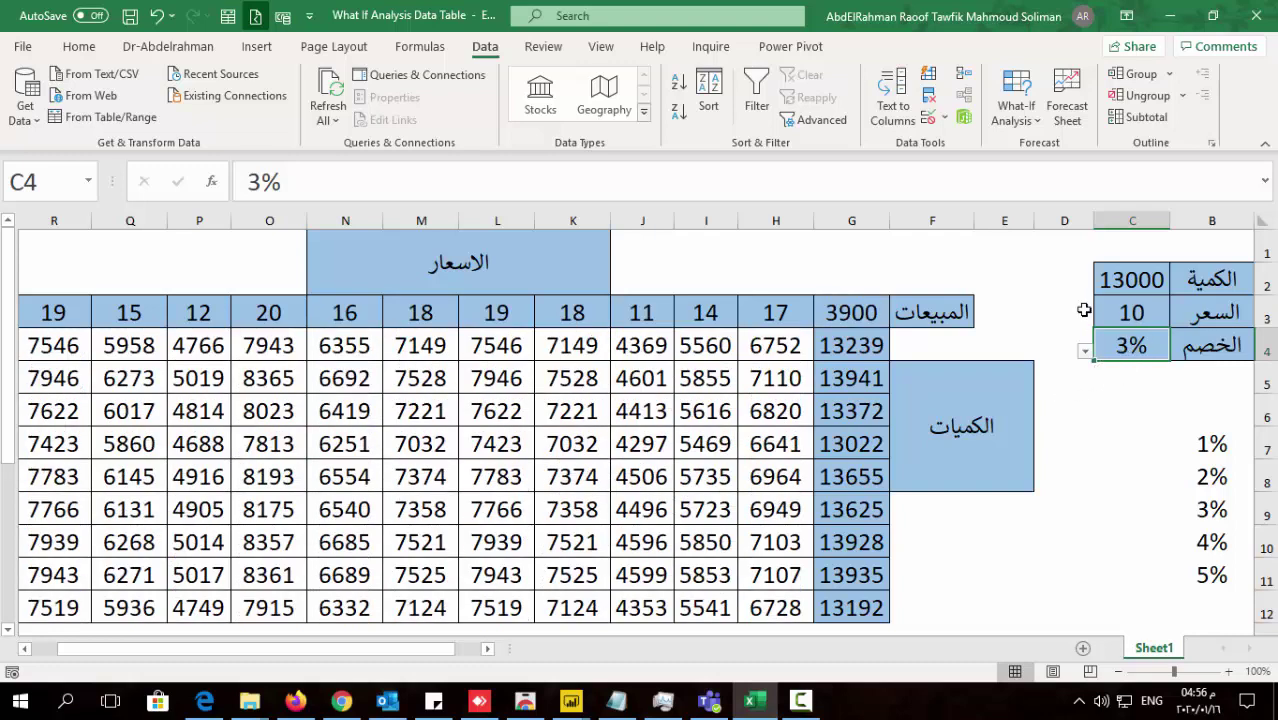
left_click_drag(1212, 442, 1212, 575)
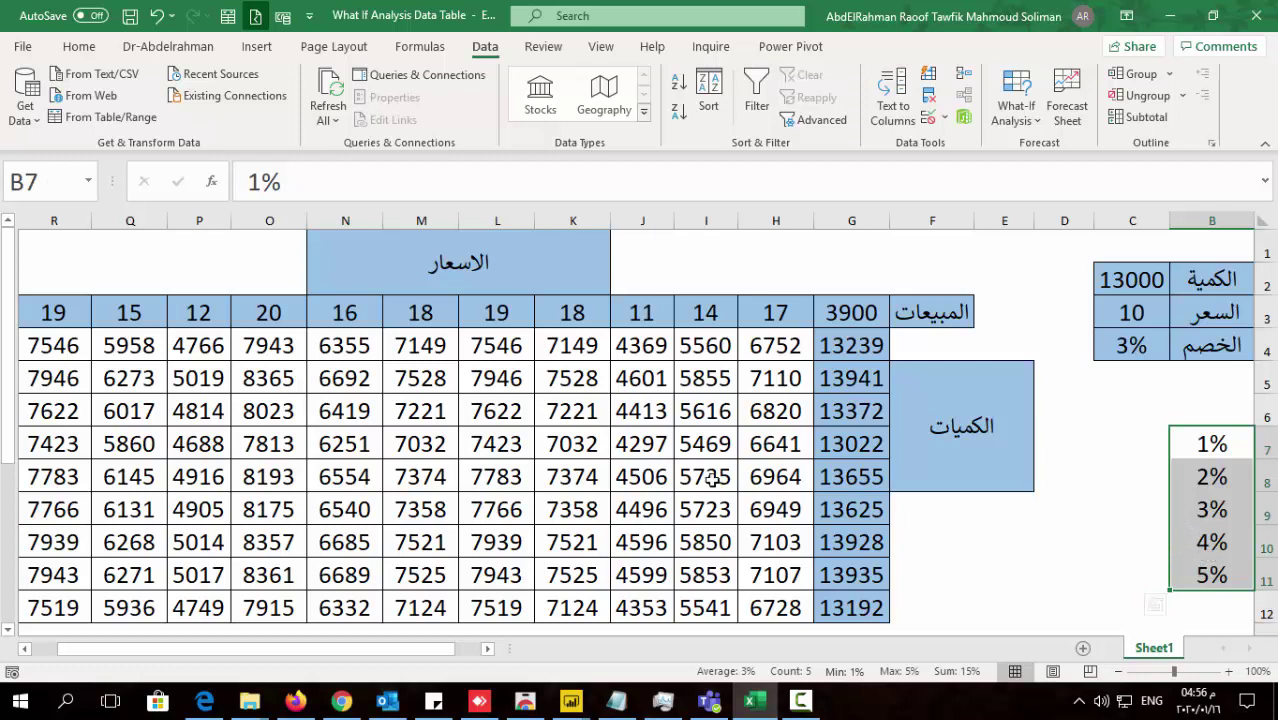
left_click(561, 468)
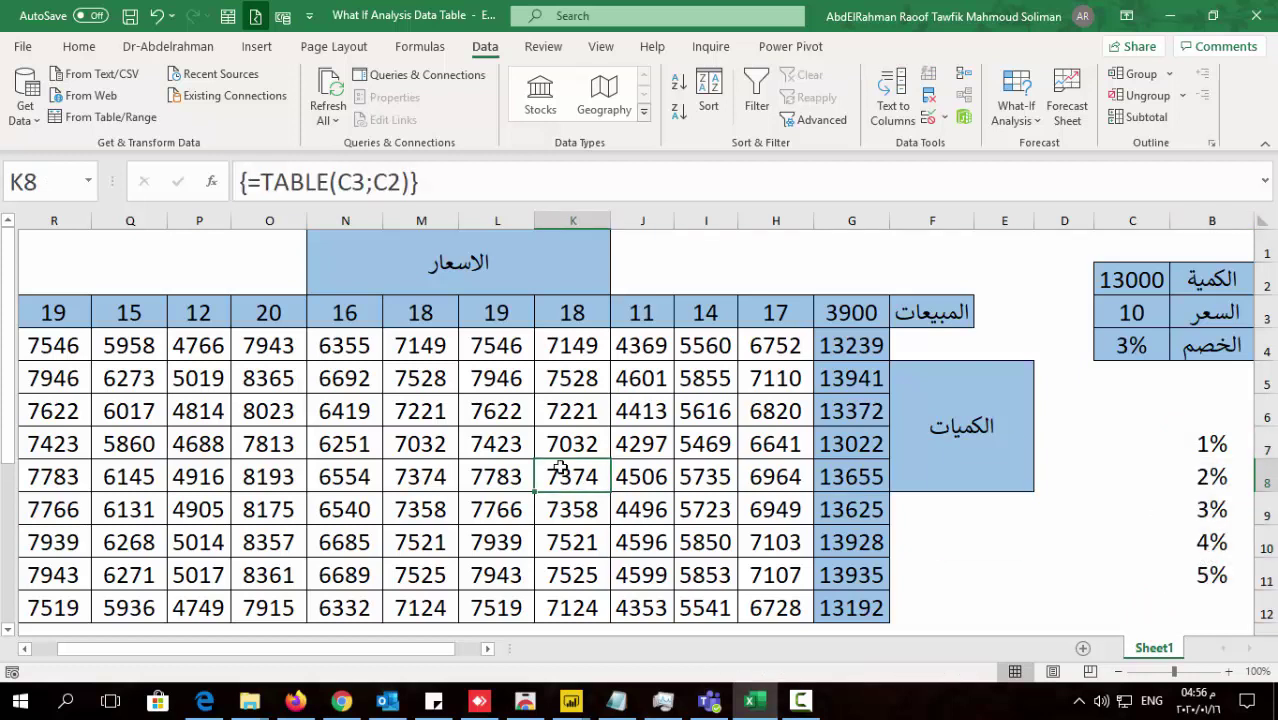